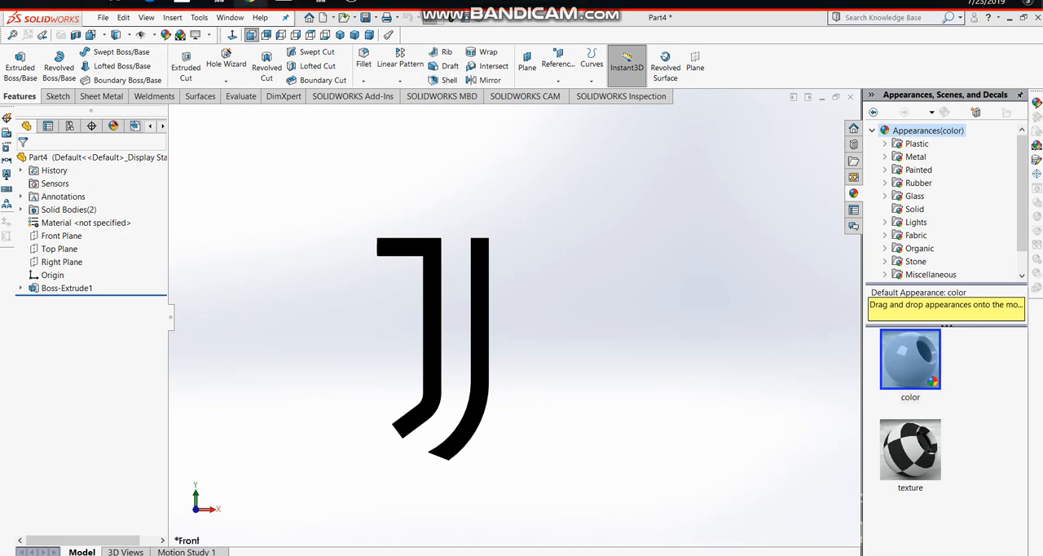
- Check the Juventus logo reference image in the browser, and create a new part document in SOLIDWORKS
left_click(250, 3)
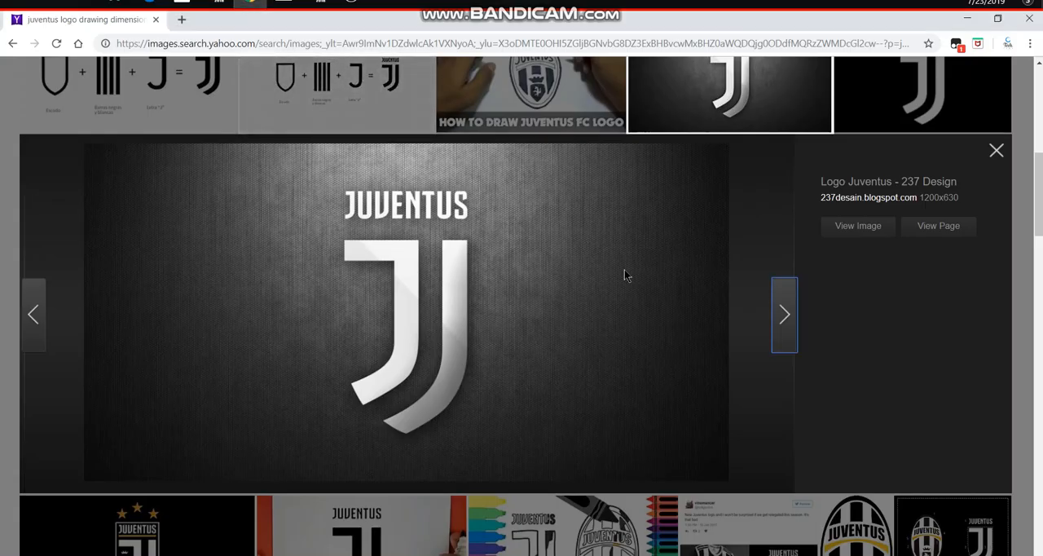
left_click(320, 2)
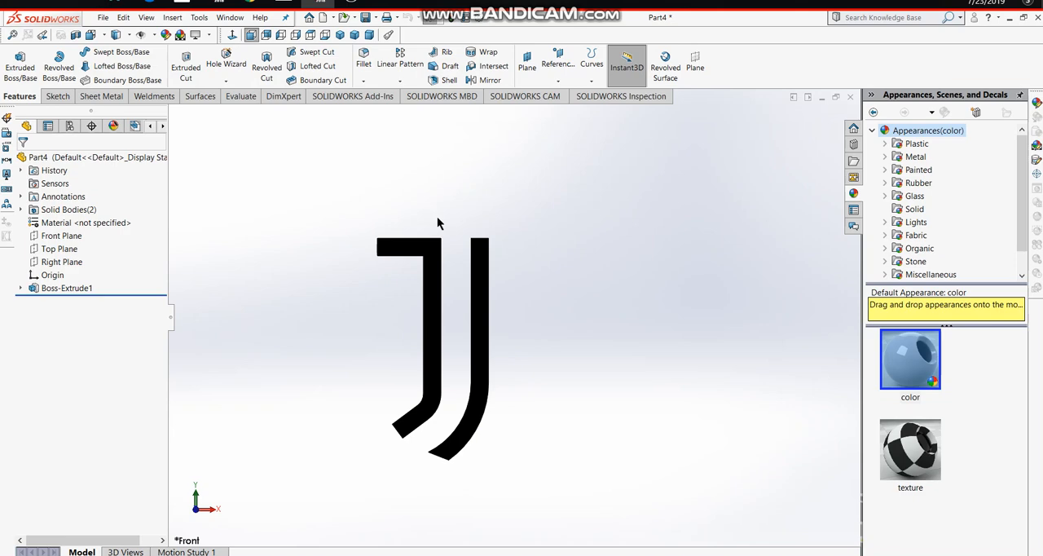
left_click(103, 17)
left_click(103, 17)
left_click(114, 38)
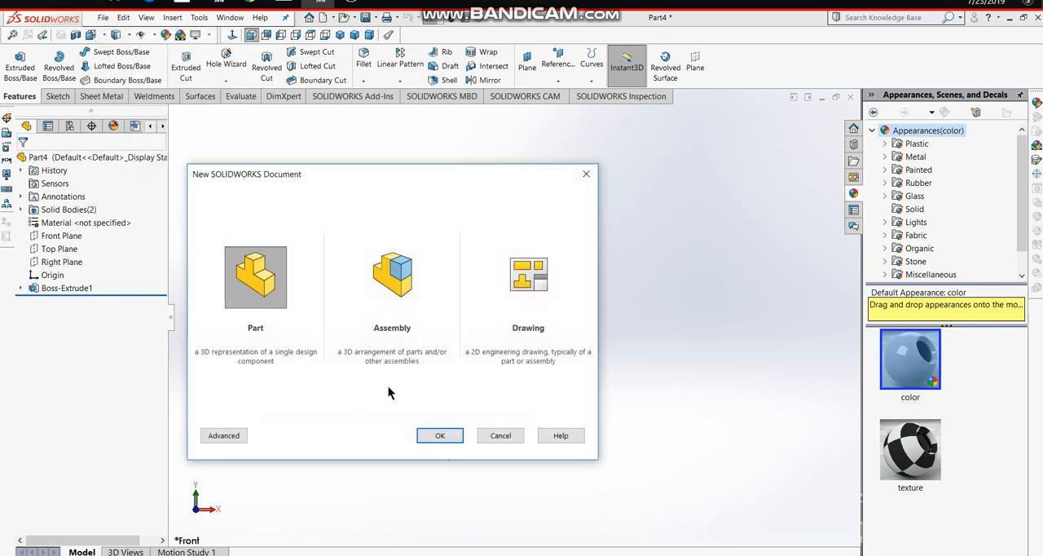
left_click(440, 438)
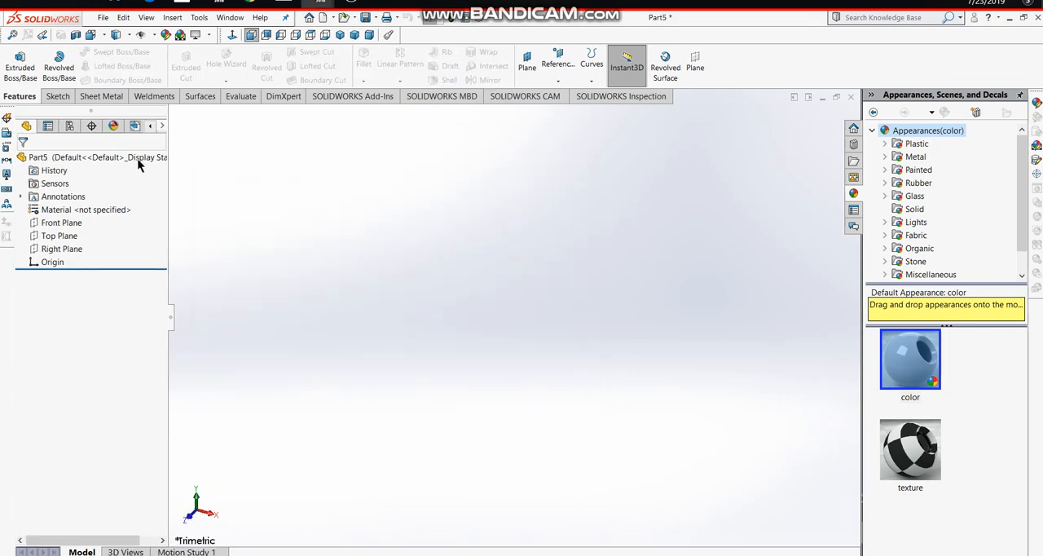
- Start a sketch on the Front Plane with a horizontal line about 23 mm long from the origin and a vertical line about 44 mm down from its end
left_click(58, 97)
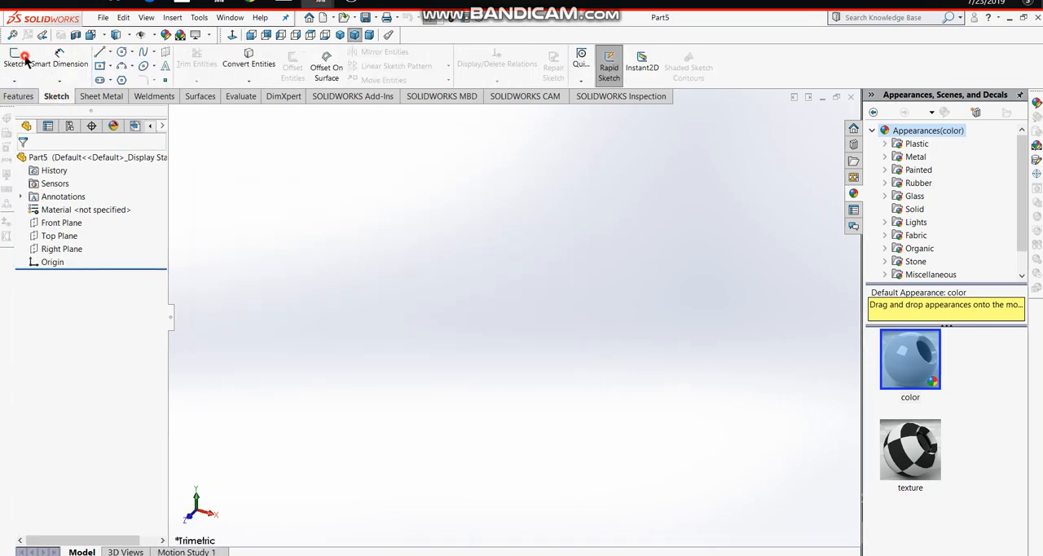
left_click(14, 62)
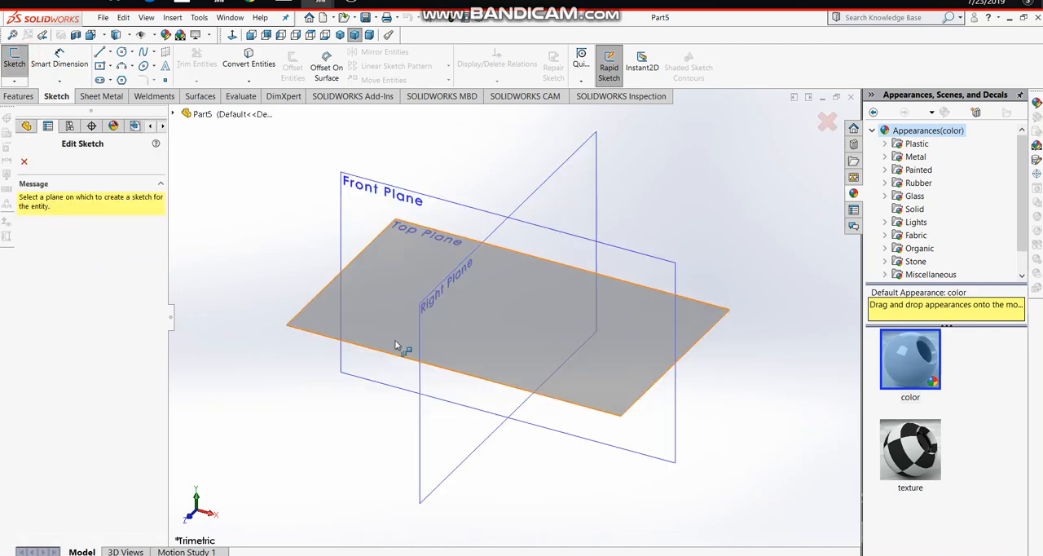
left_click(381, 195)
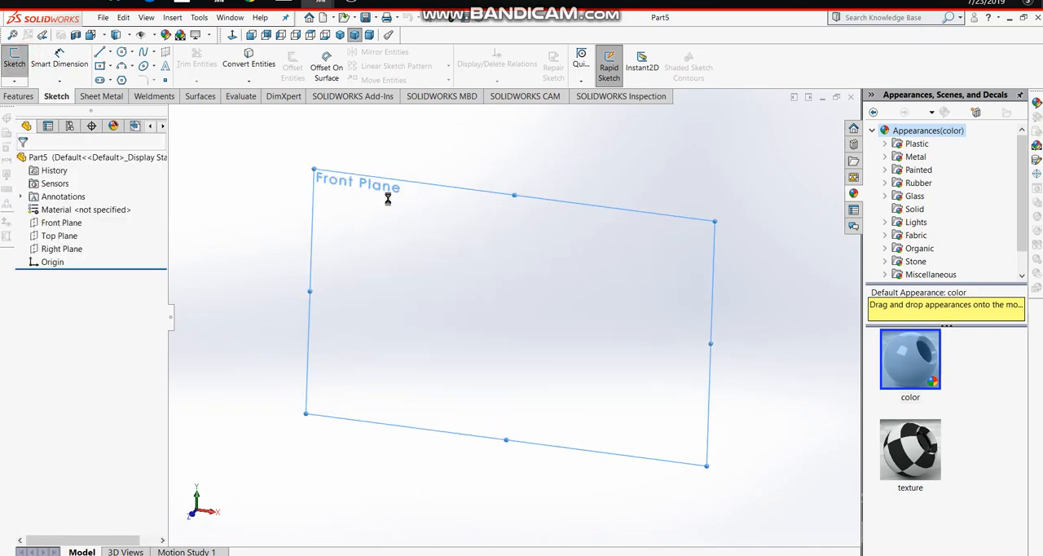
left_click(99, 51)
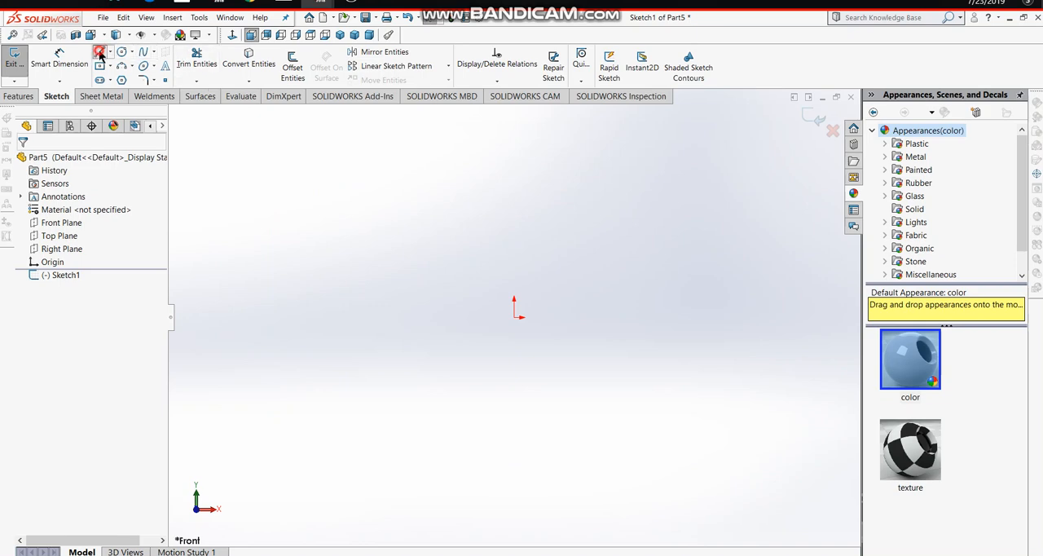
left_click(517, 318)
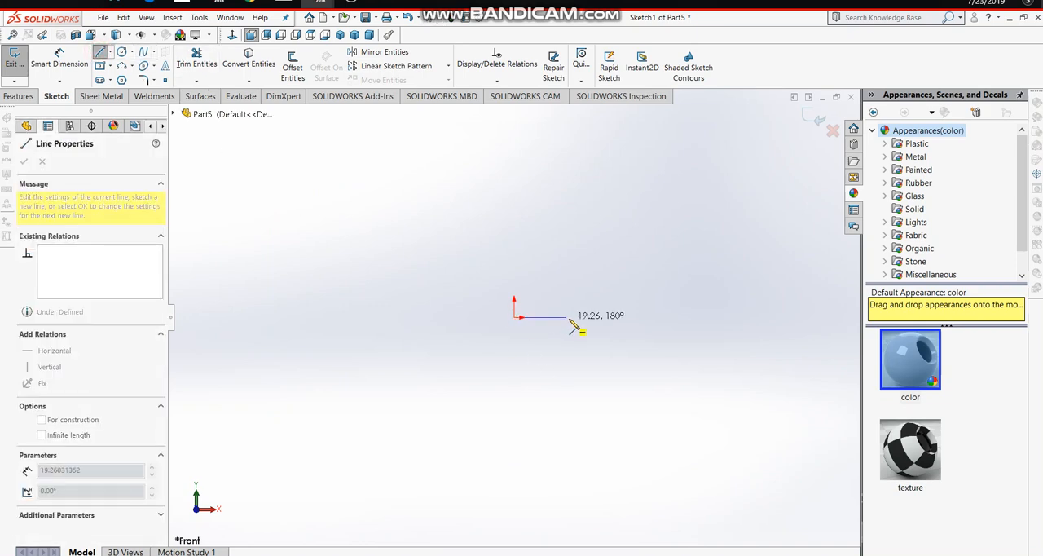
left_click(576, 317)
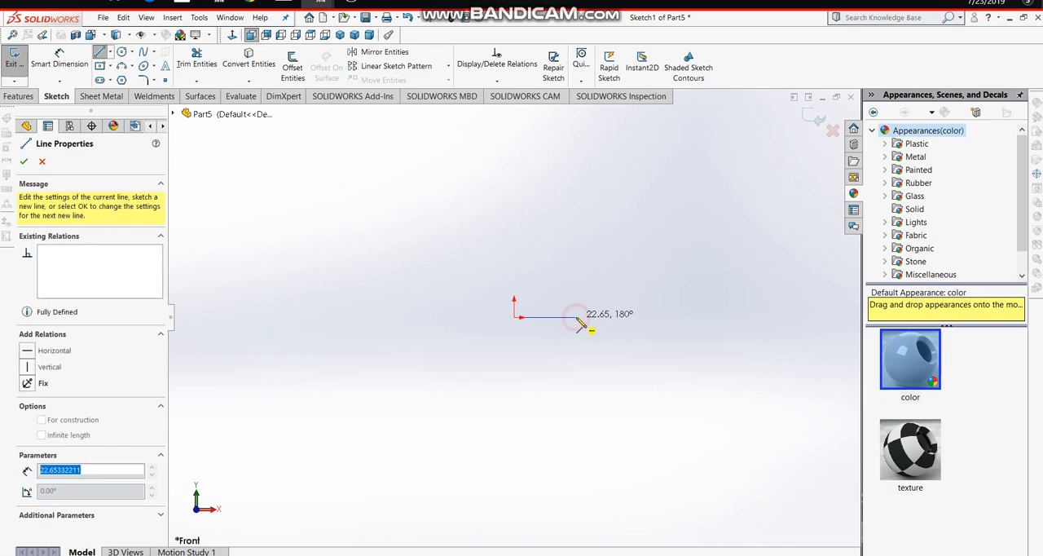
left_click(577, 438)
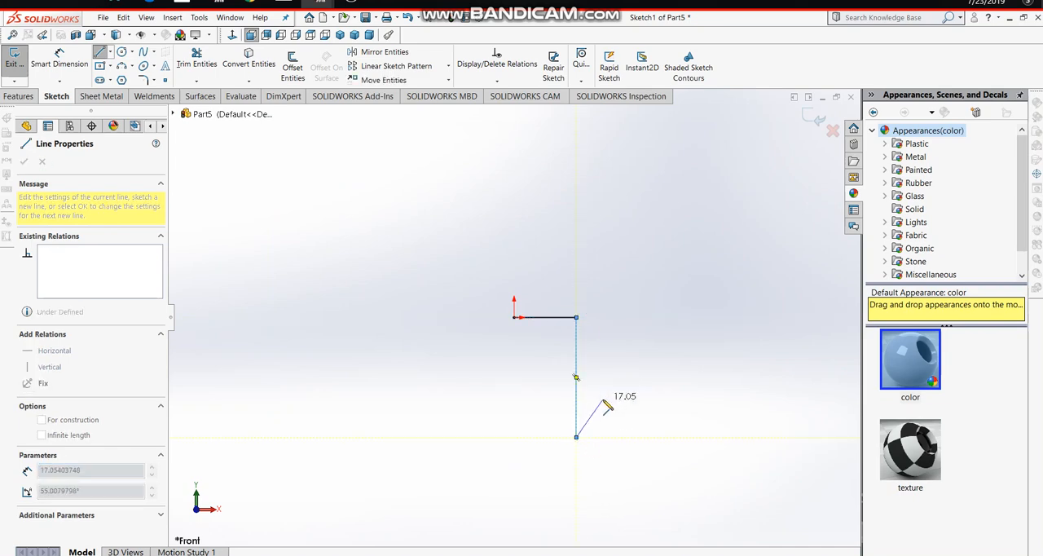
key("Escape")
- Sketch a separate vertical line about 41 mm long beside the first one, starting level with the horizontal line
left_click(100, 51)
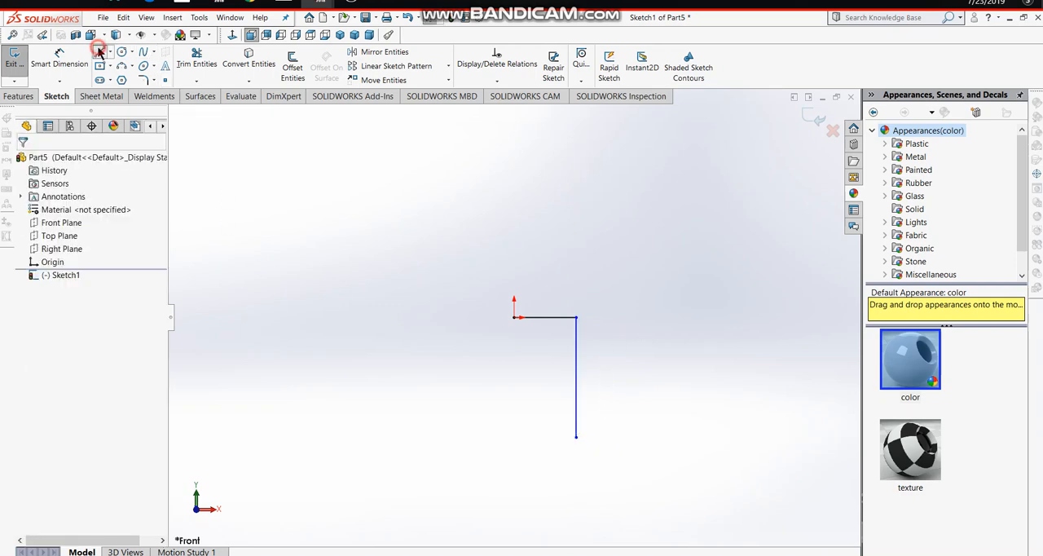
left_click(628, 317)
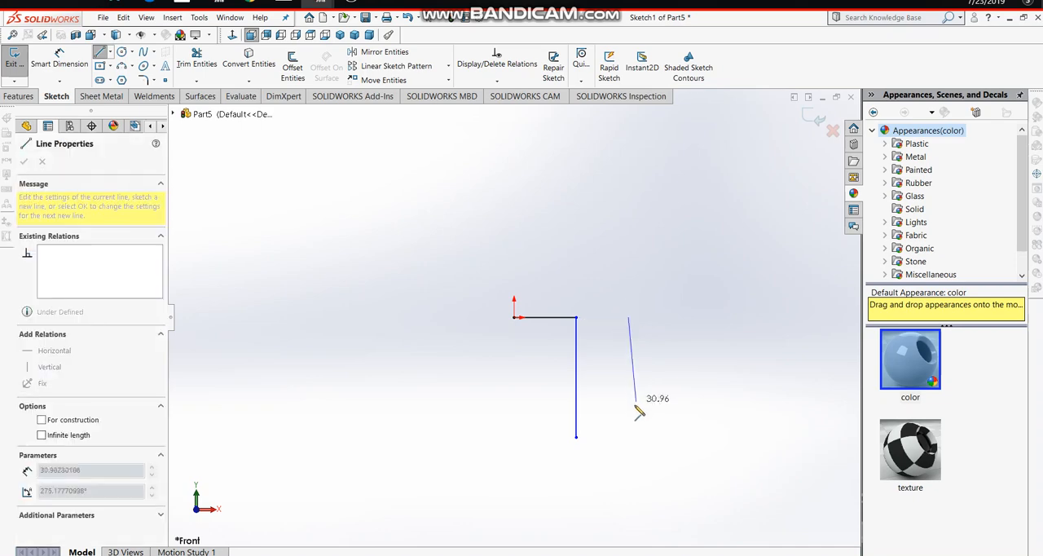
left_click(626, 430)
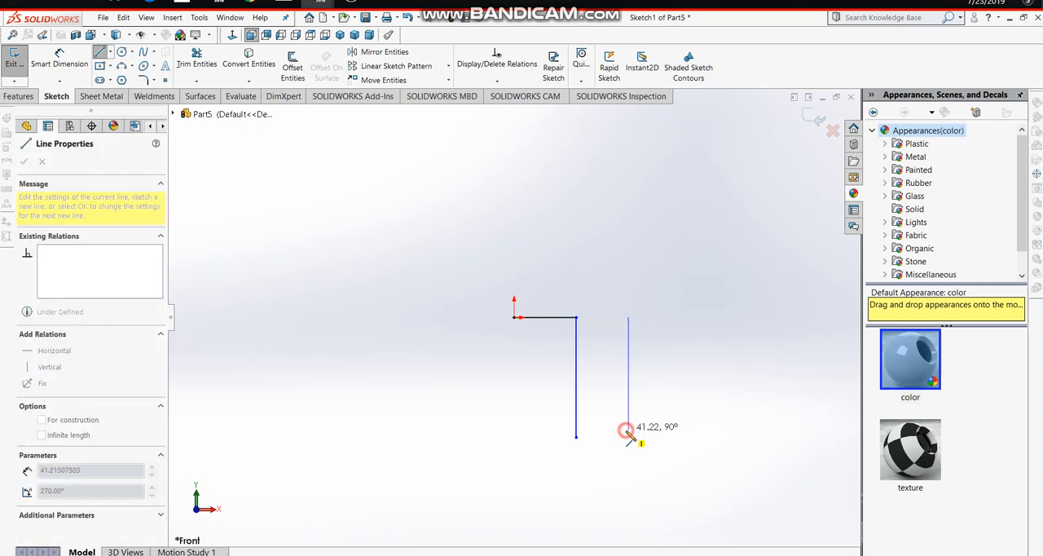
key("Escape")
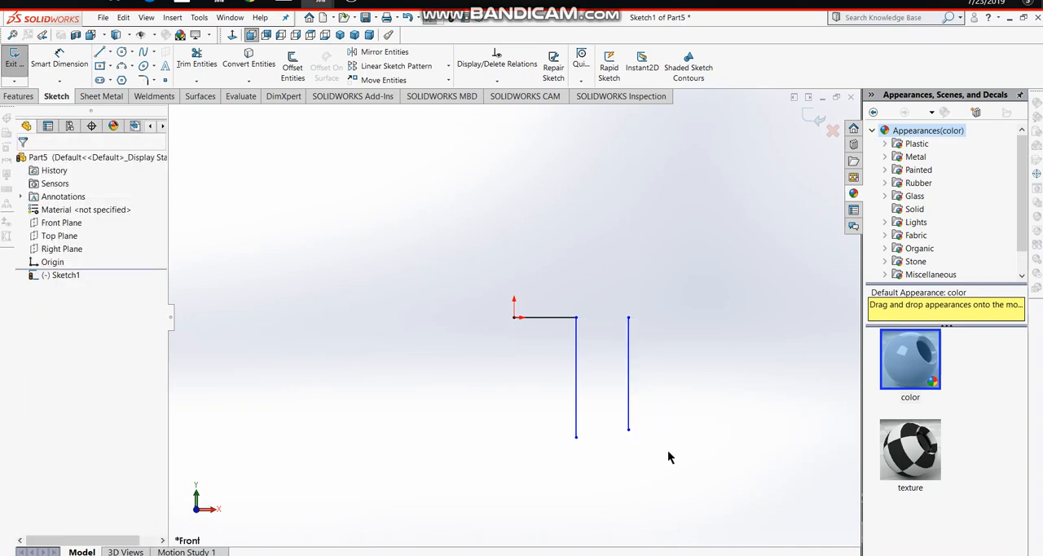
- Dimension the horizontal line from the origin to 20 mm
left_click(57, 58)
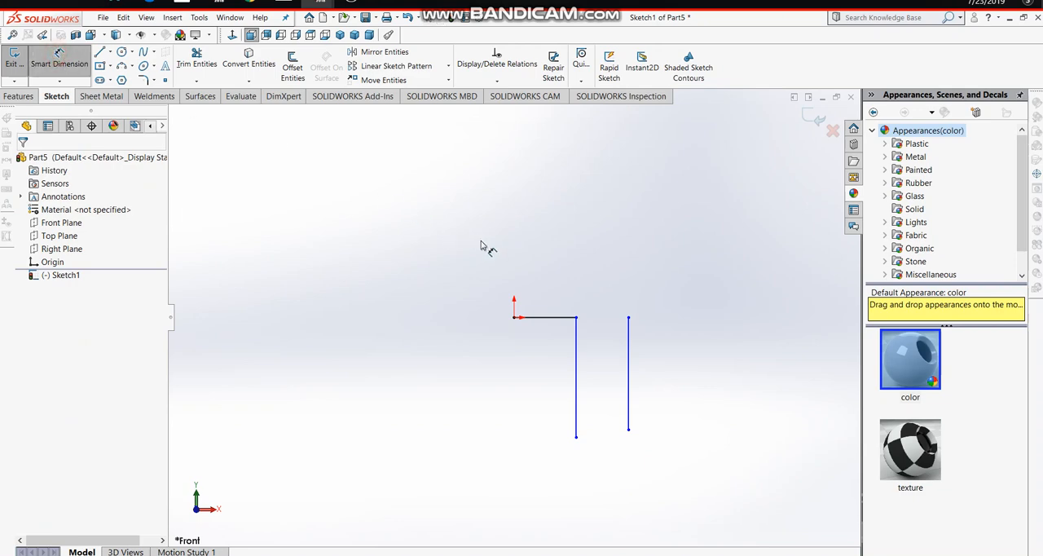
left_click(553, 317)
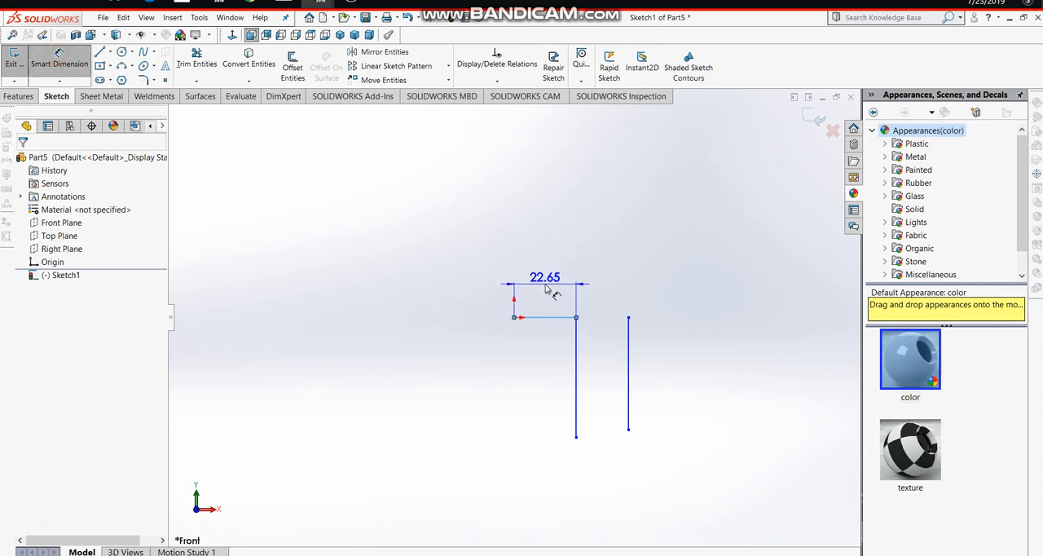
left_click(548, 289)
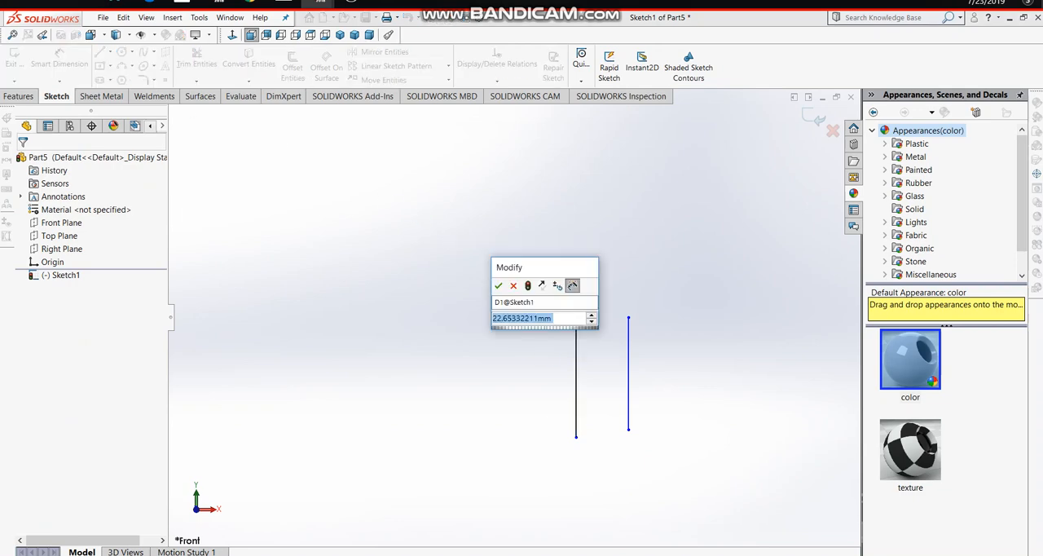
type("20")
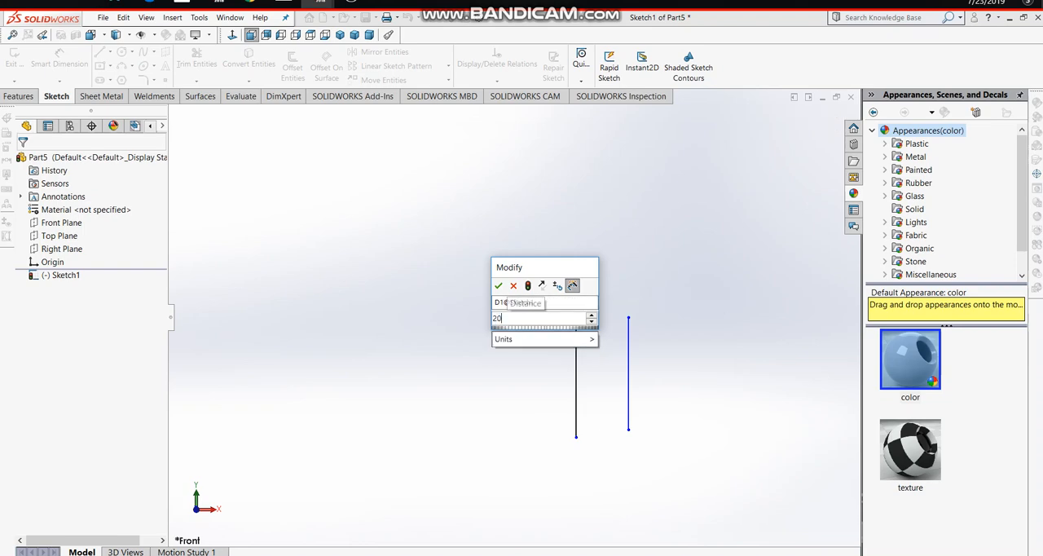
key("Return")
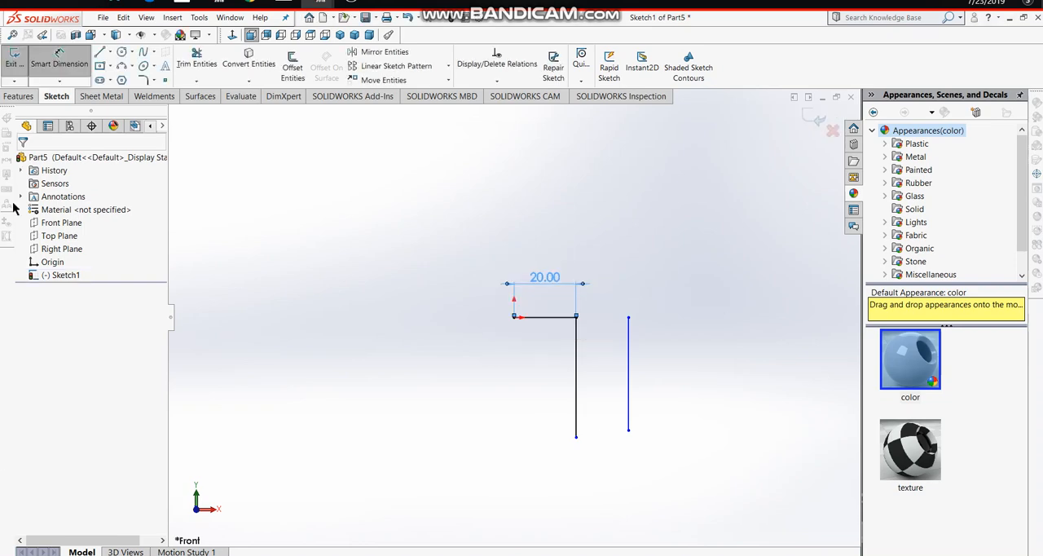
- Dimension the vertical line attached to the horizontal line to 49 mm
left_click(576, 374)
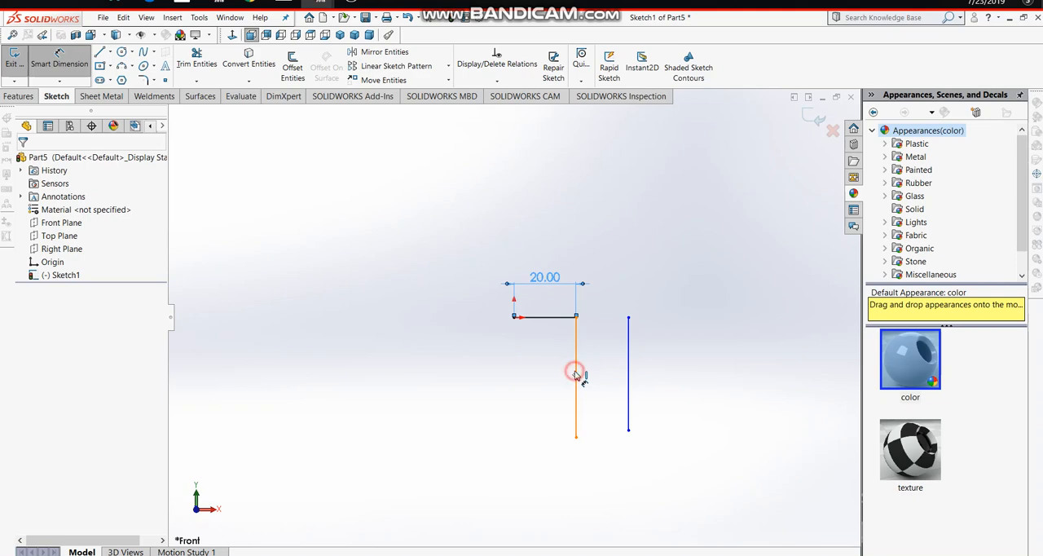
left_click(692, 392)
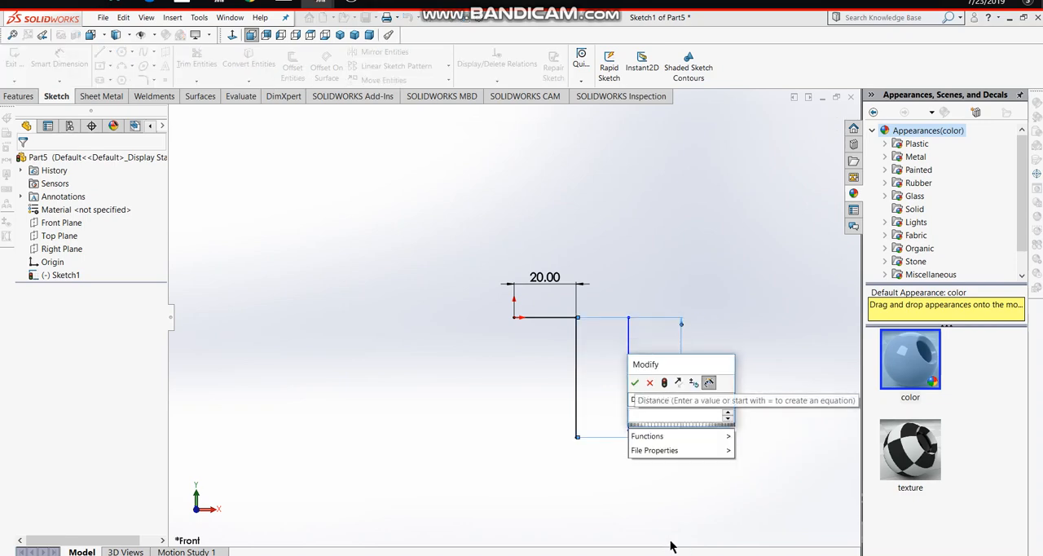
type("40")
key("Return")
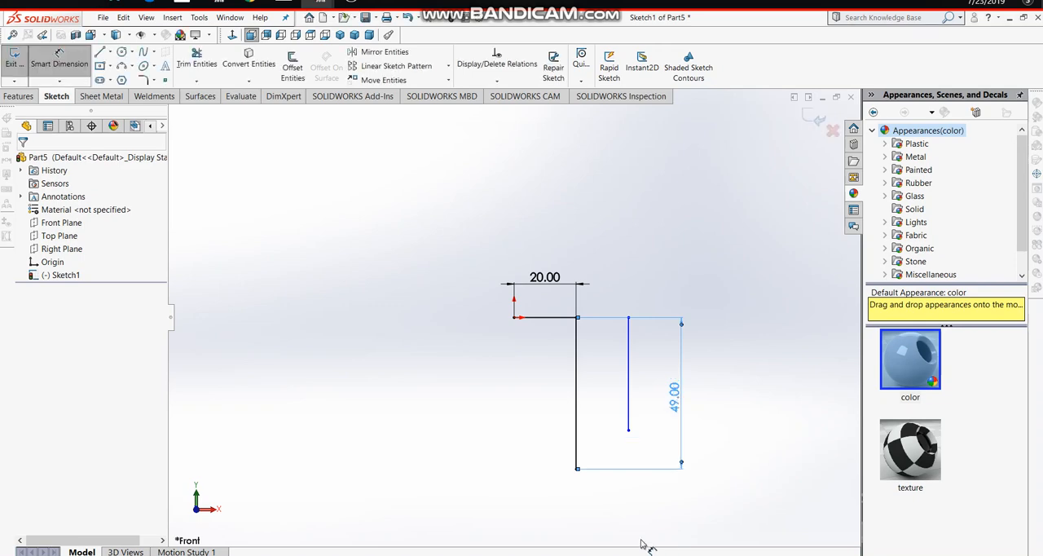
- Dimension the separate vertical line's length to 45.5 mm
left_click(628, 392)
left_click(662, 399)
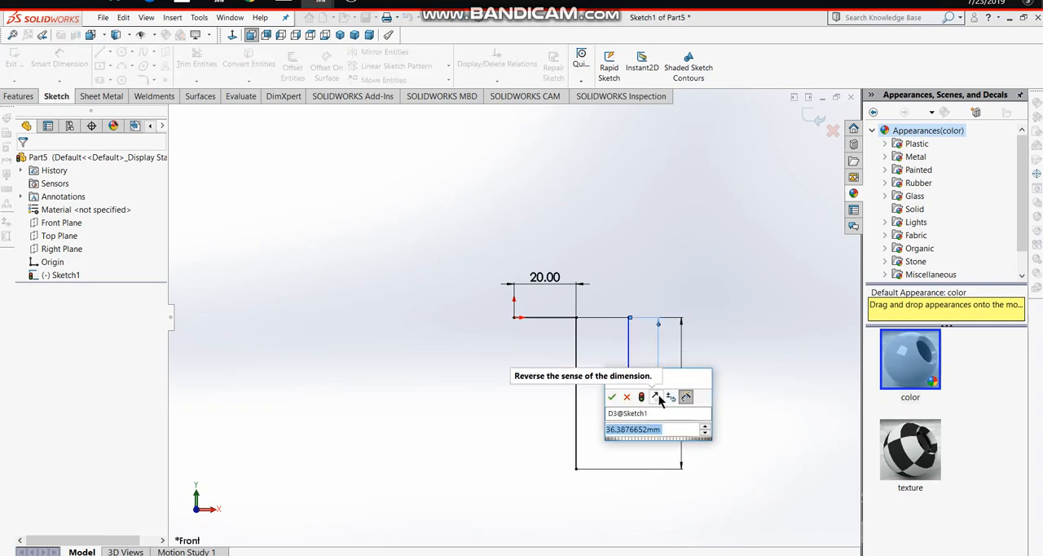
type("=")
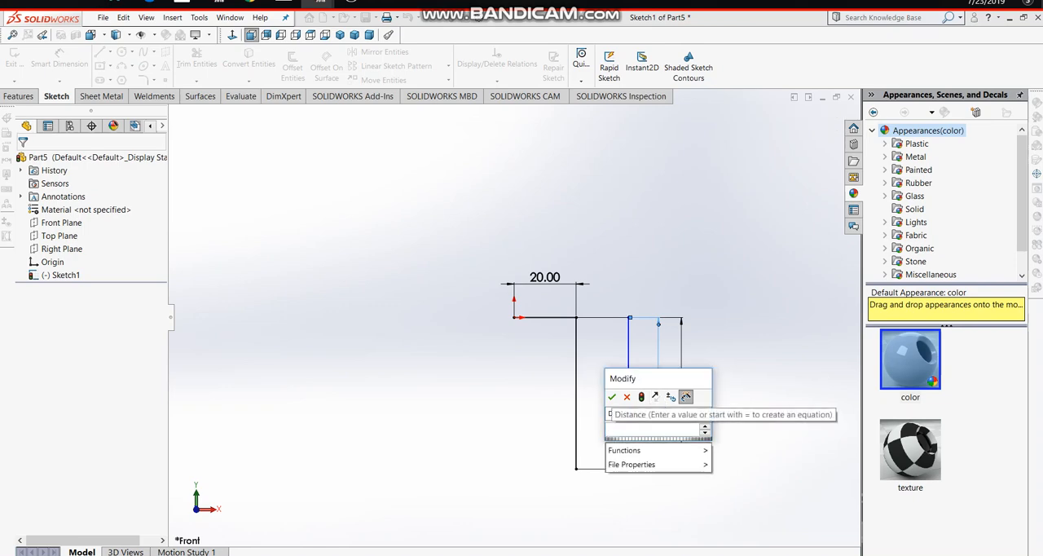
type("45.5")
key("Return")
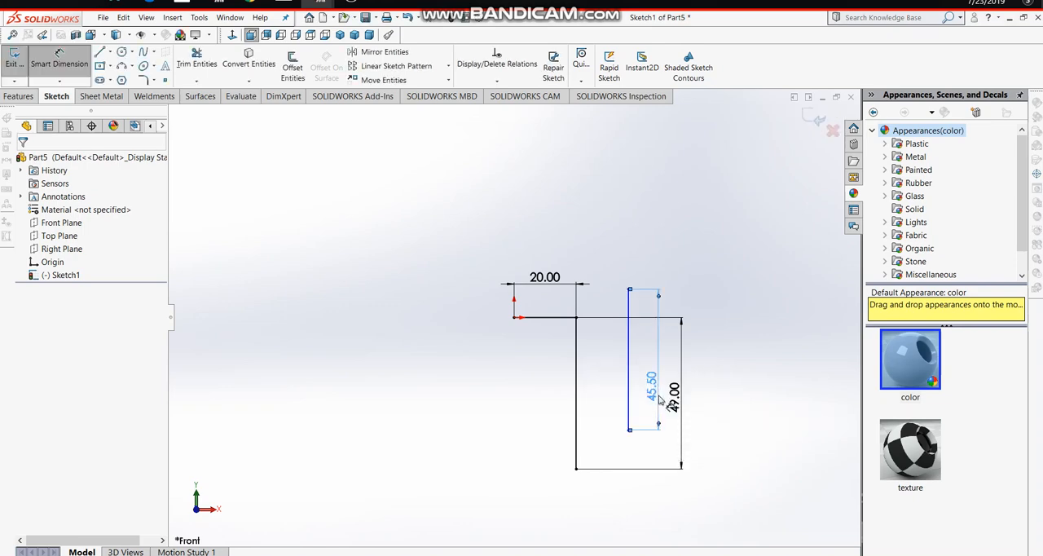
left_click(628, 290)
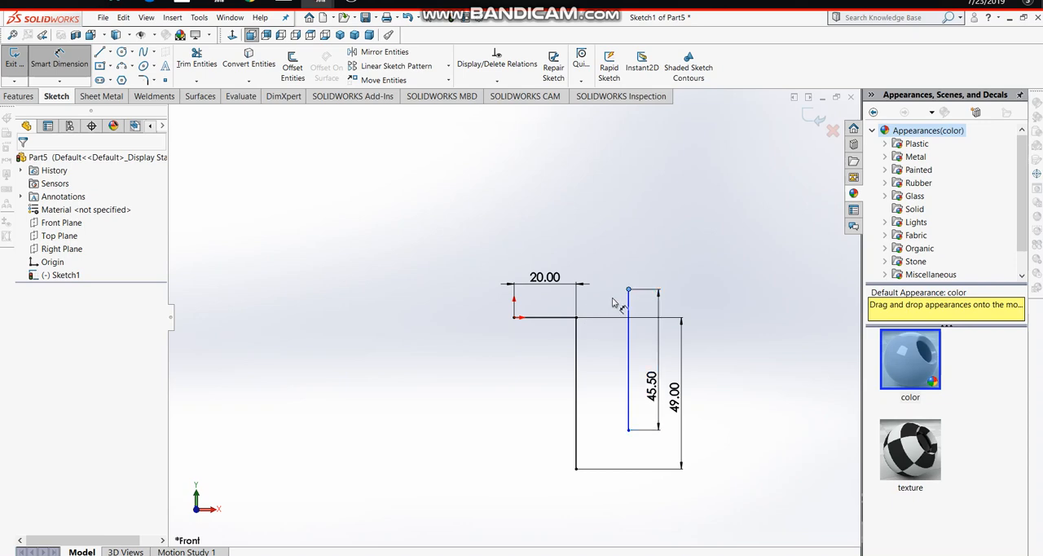
left_click(576, 318)
key("Escape")
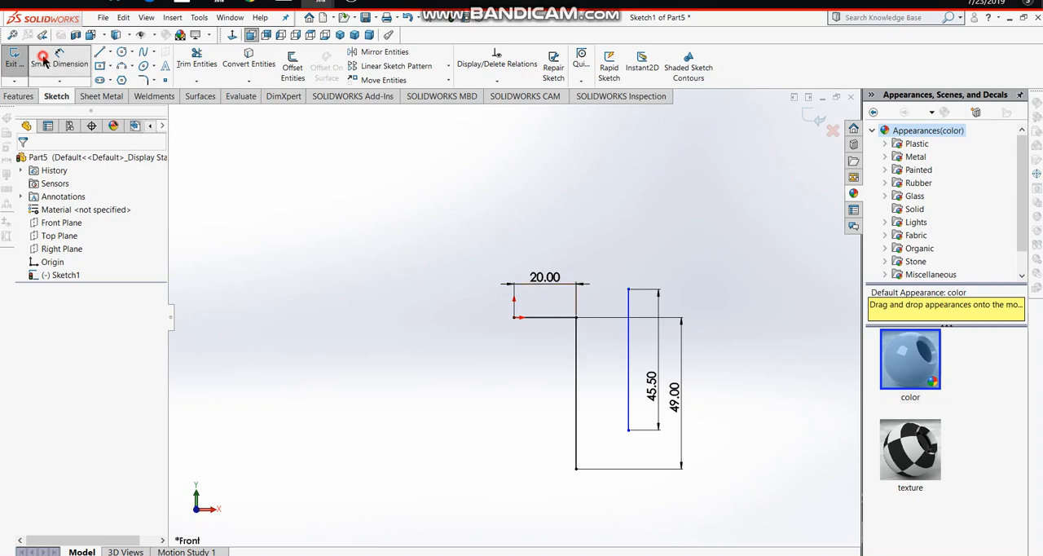
left_click(59, 59)
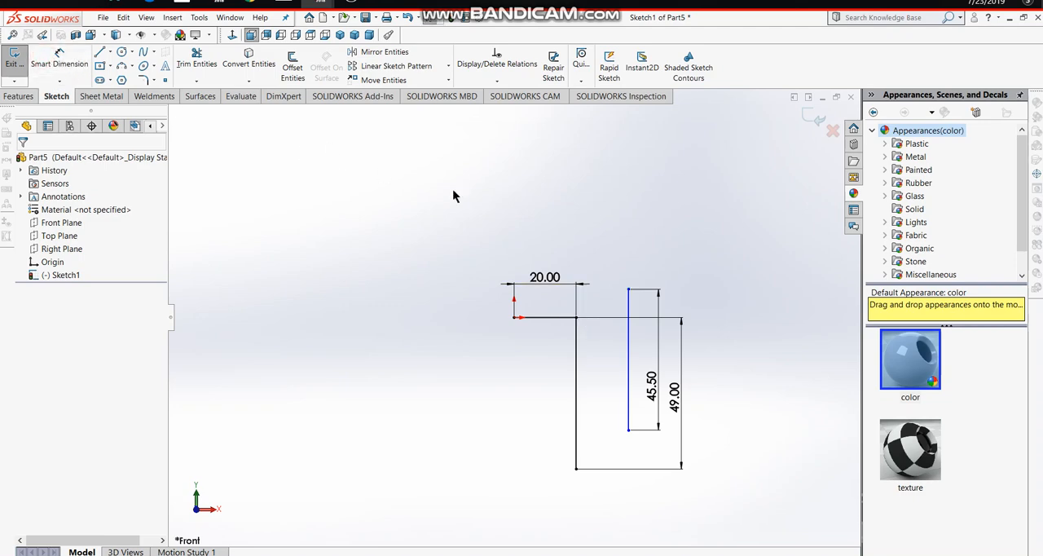
- Add a horizontal relation between the separate vertical line's upper endpoint and the corner where the connected lines meet
left_click(632, 292)
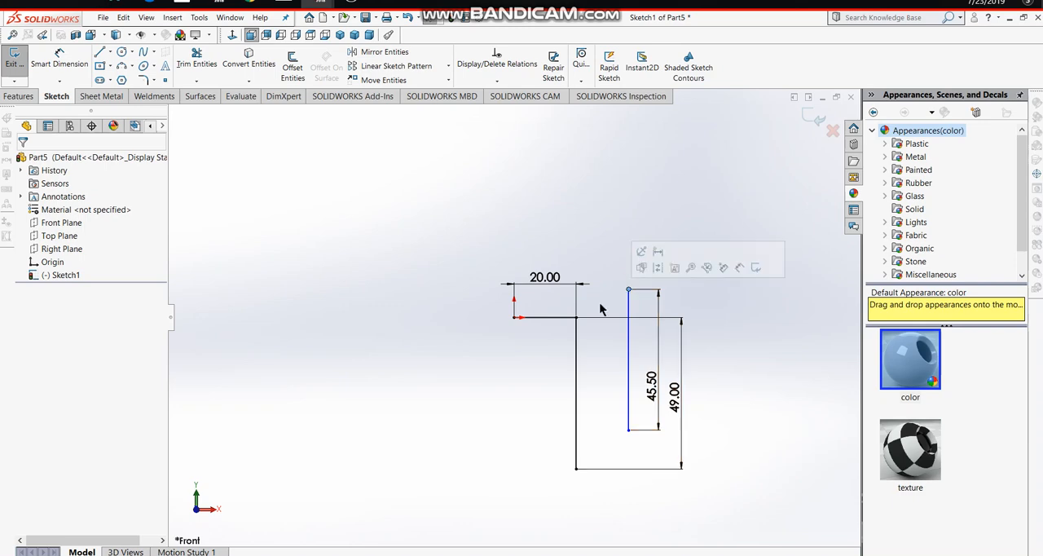
left_click(577, 317, "ctrl")
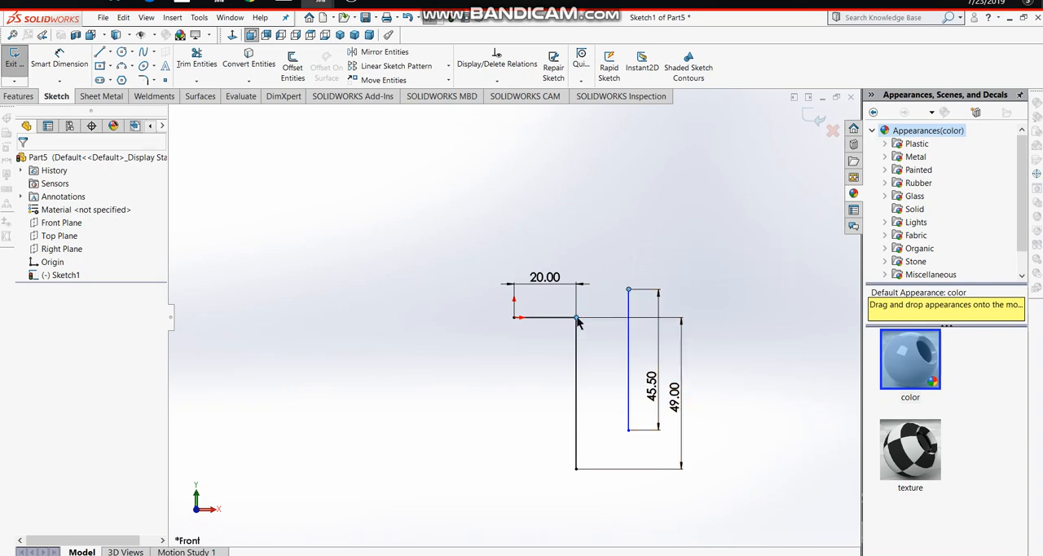
left_click(608, 269)
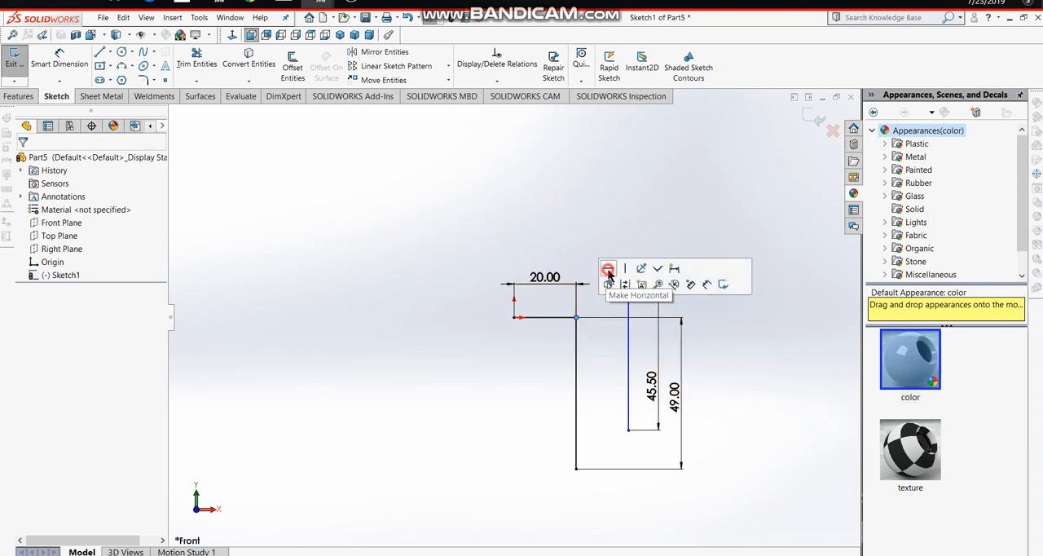
left_click(734, 174)
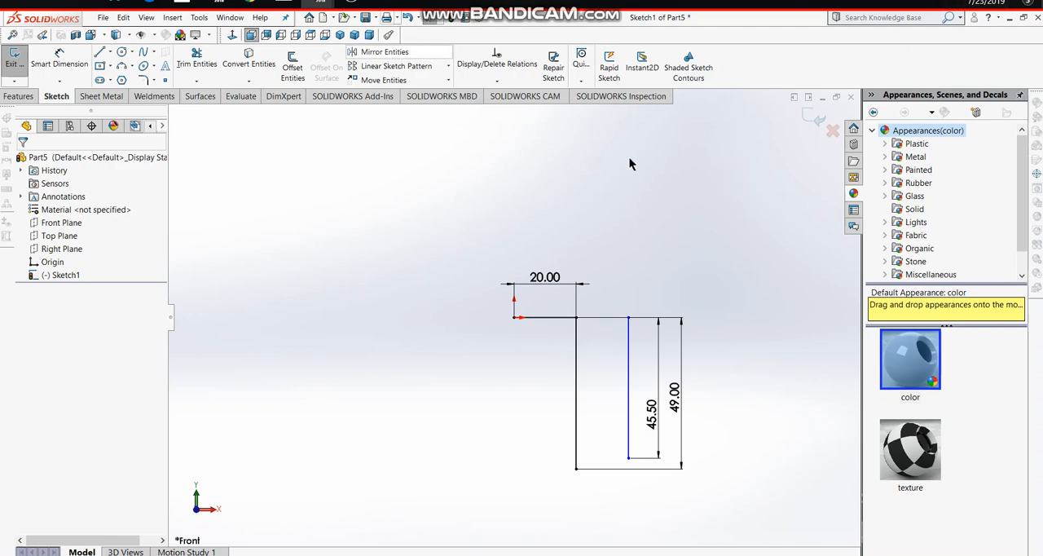
- Dimension the horizontal spacing between the upper ends of the two vertical lines to 15 mm
left_click(79, 64)
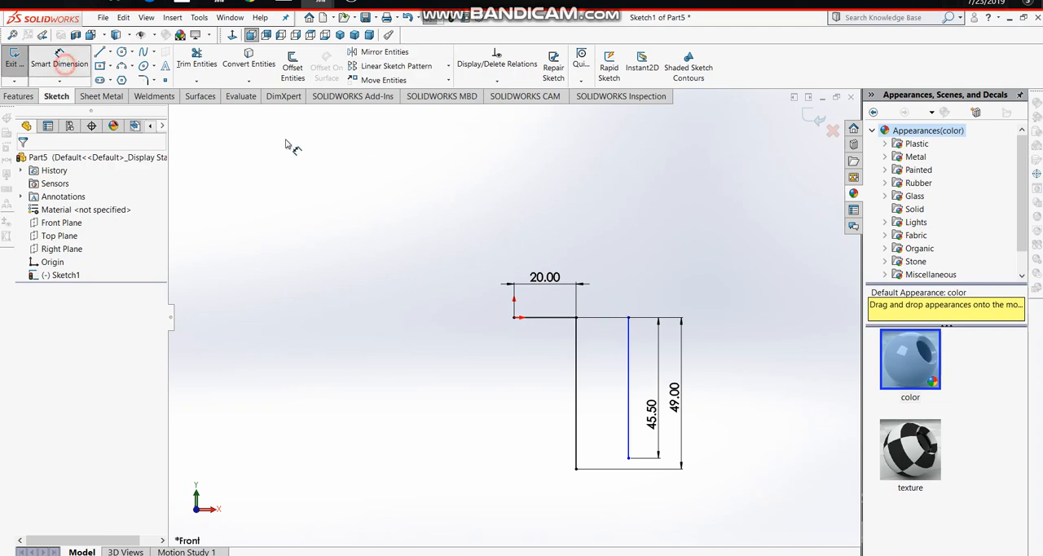
left_click(576, 317)
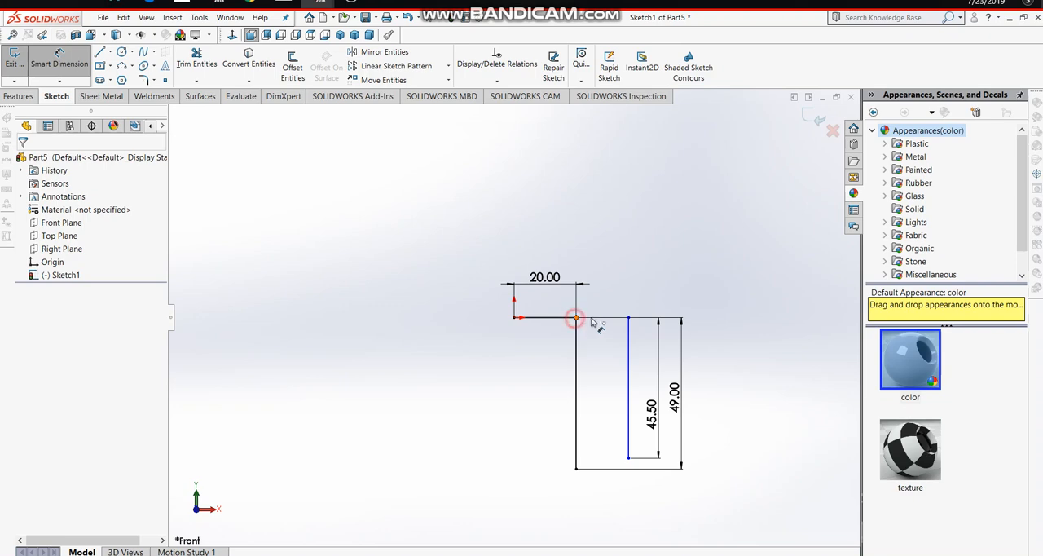
left_click(629, 317)
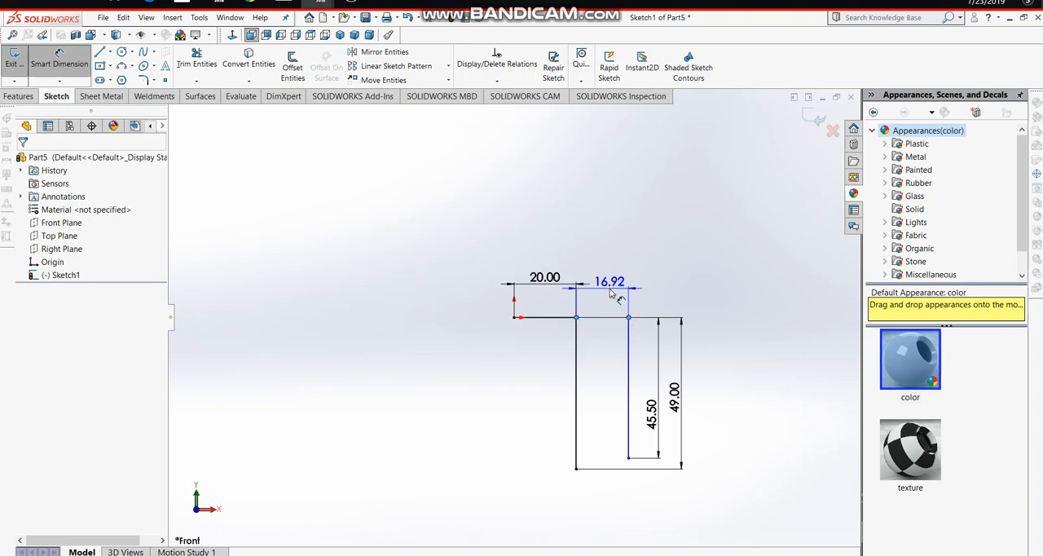
left_click(613, 287)
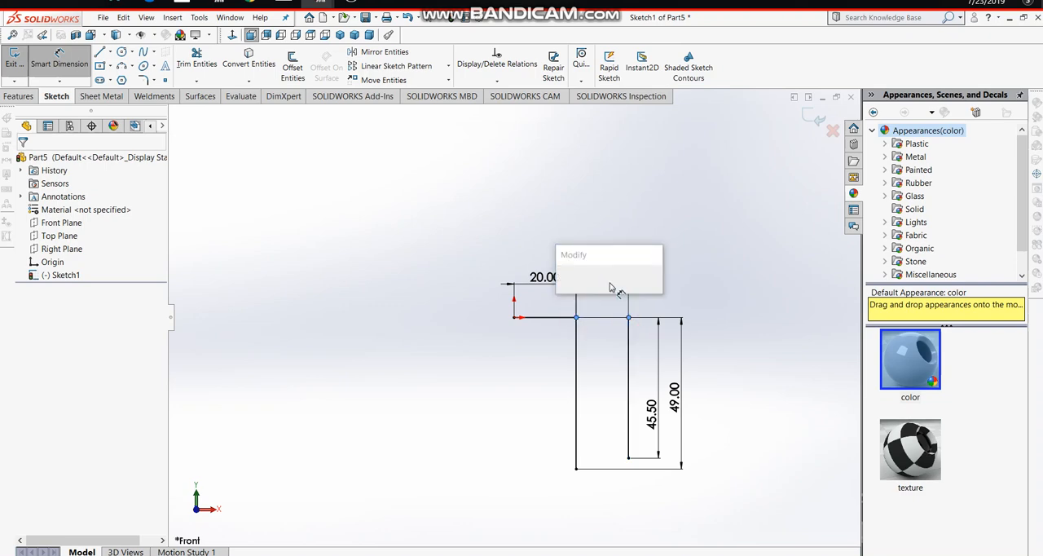
type("=15")
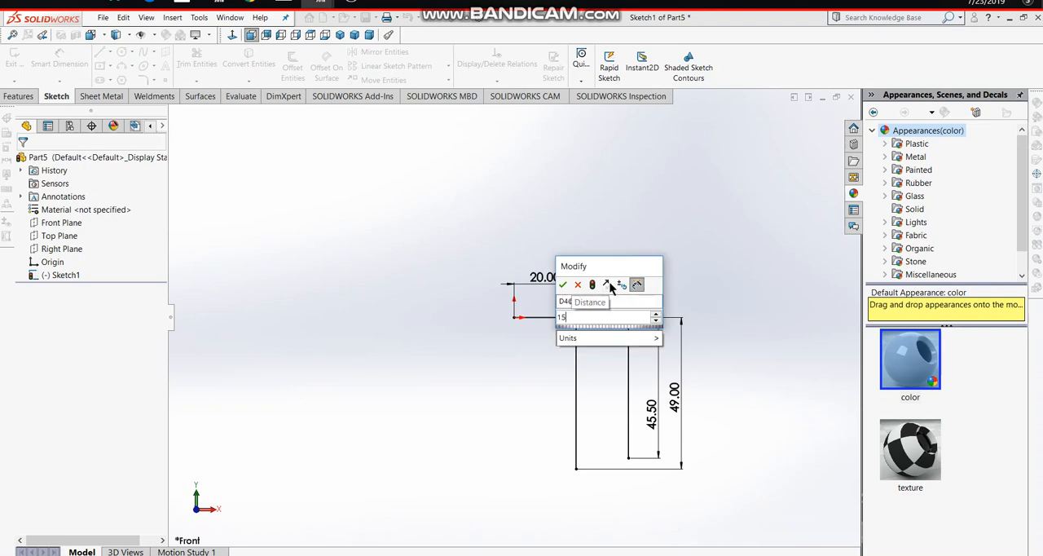
key("Return")
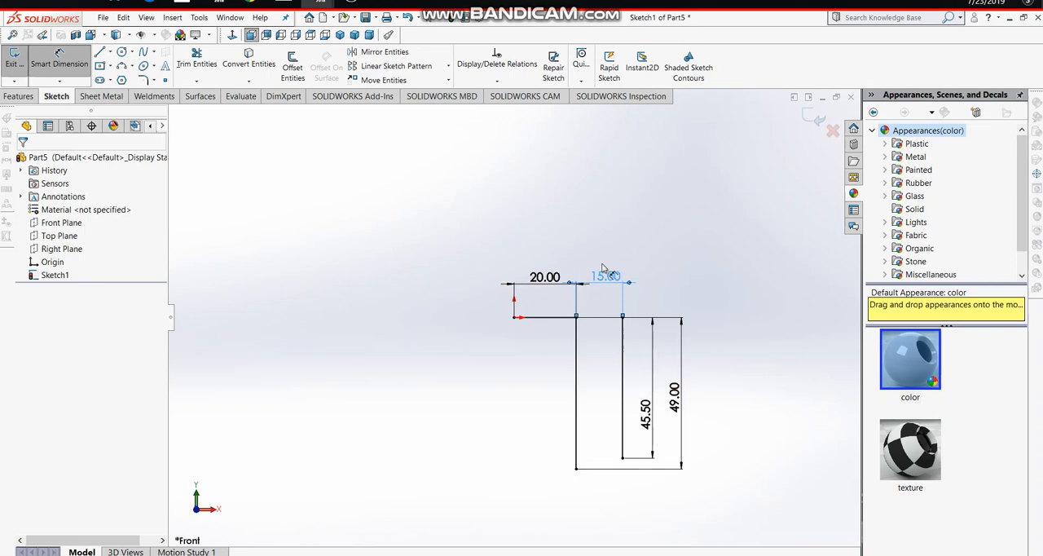
- Sketch three-point arcs curving down and left from both vertical lines' lower ends, with radii of about 17 mm on the left and 30 mm on the right
left_click(44, 59)
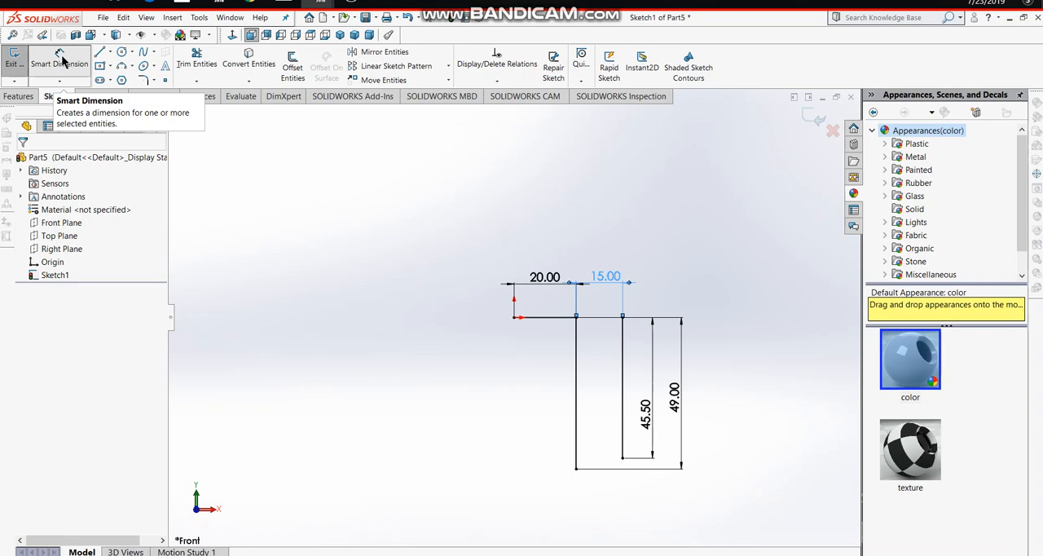
left_click(128, 66)
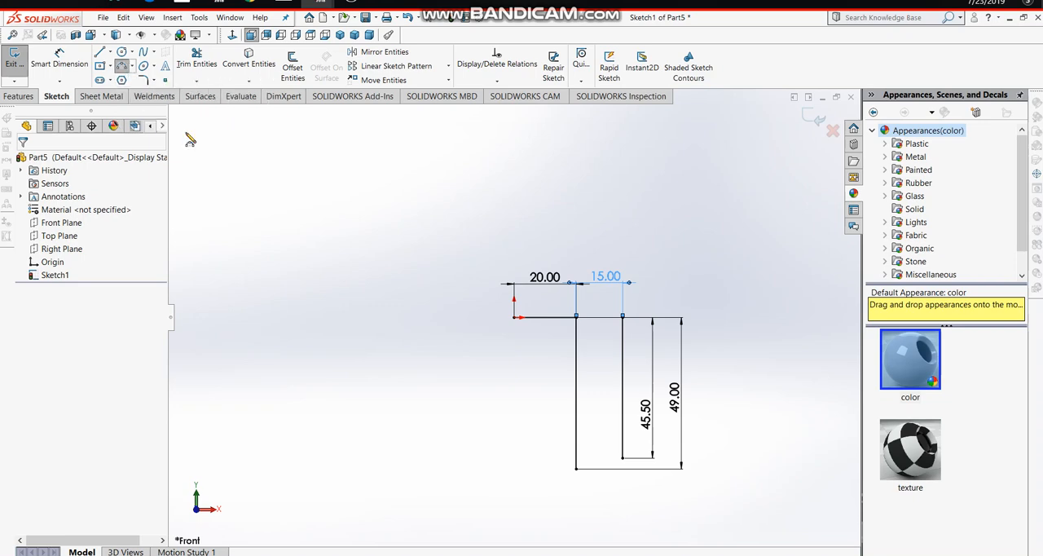
left_click(575, 471)
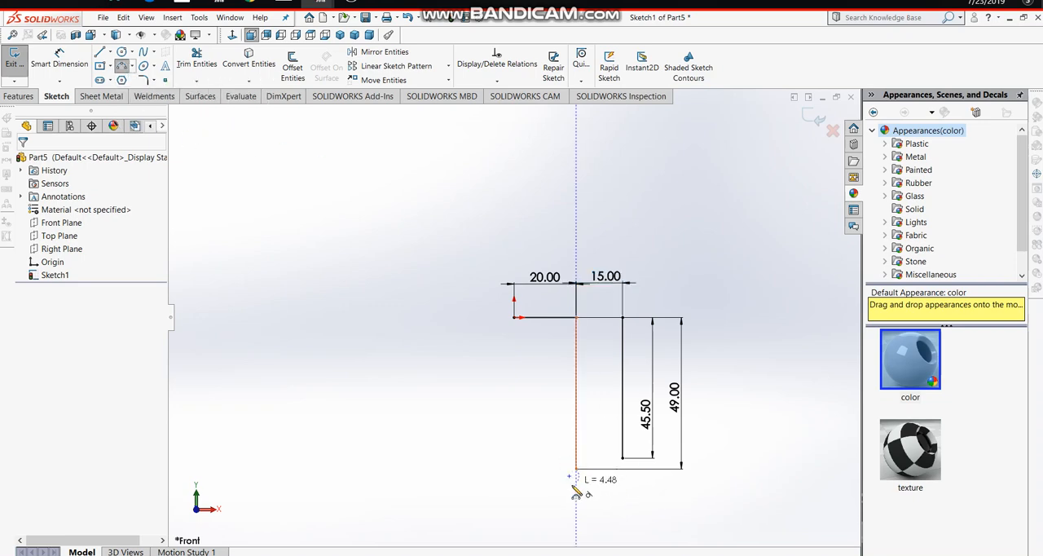
left_click(564, 497)
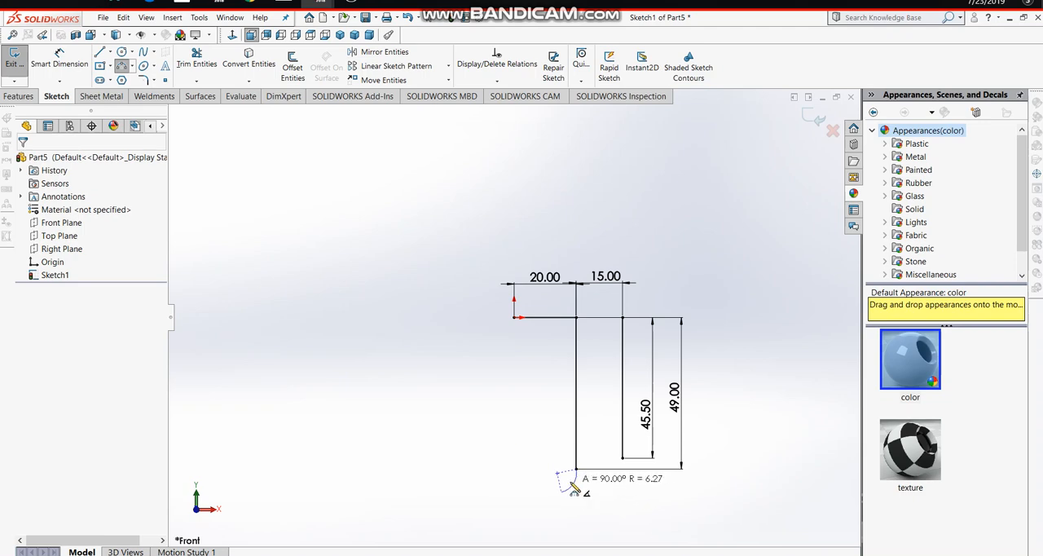
left_click(567, 482)
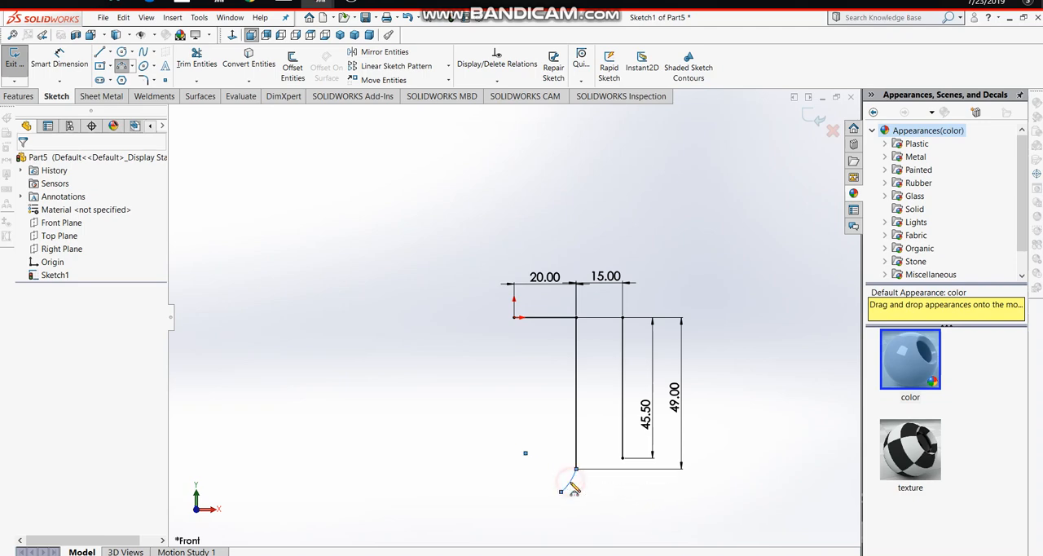
left_click(622, 457)
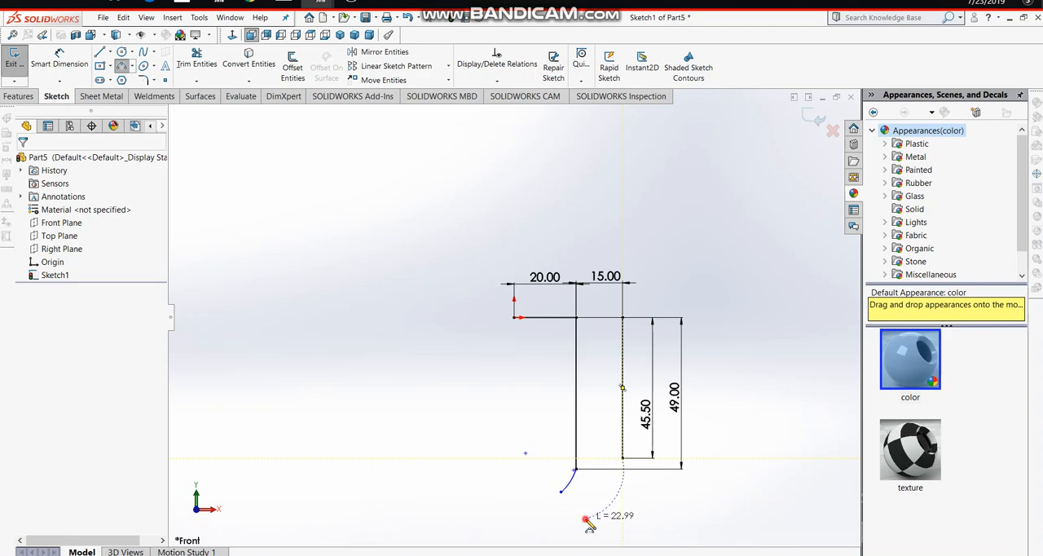
left_click(585, 519)
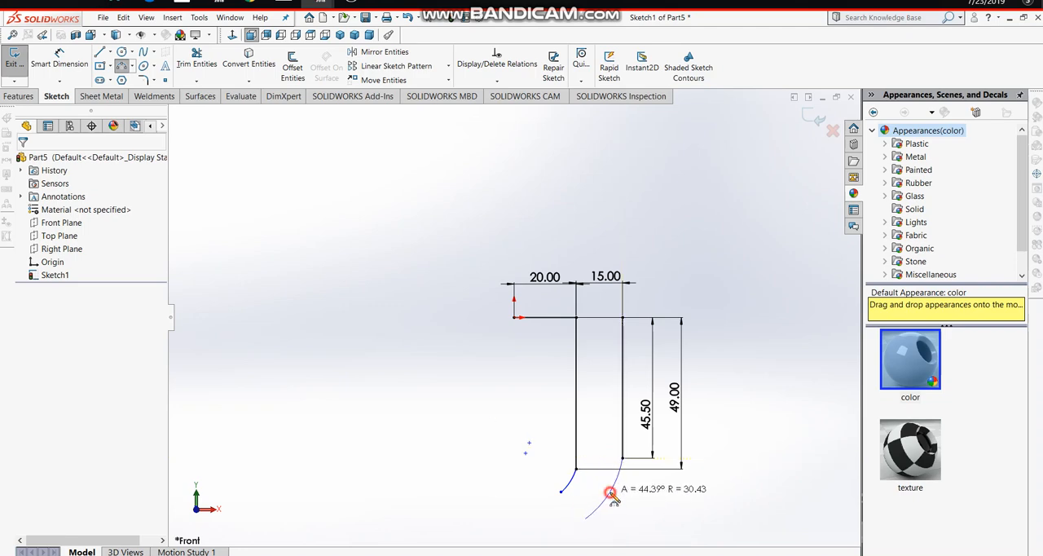
left_click(610, 494)
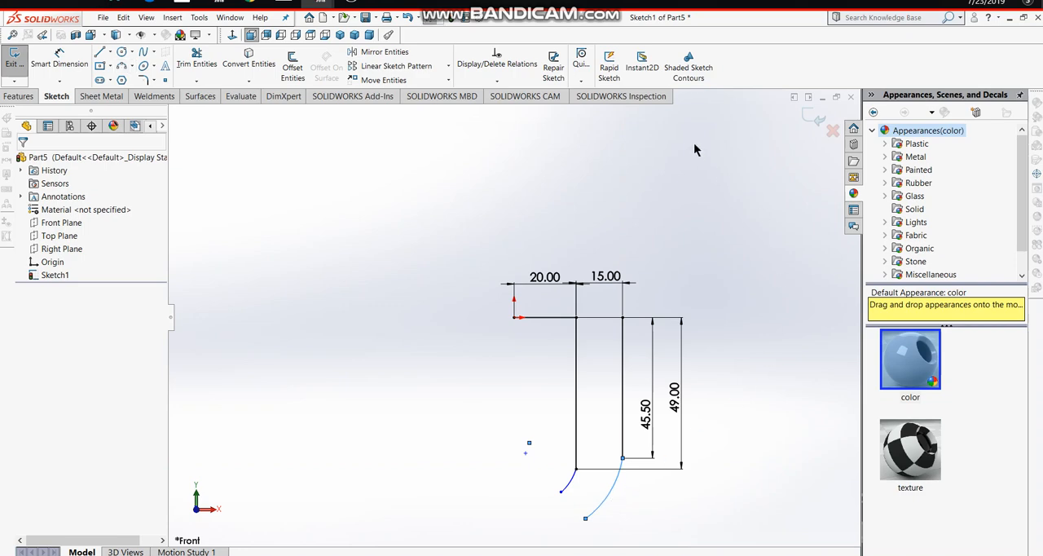
left_click(571, 483)
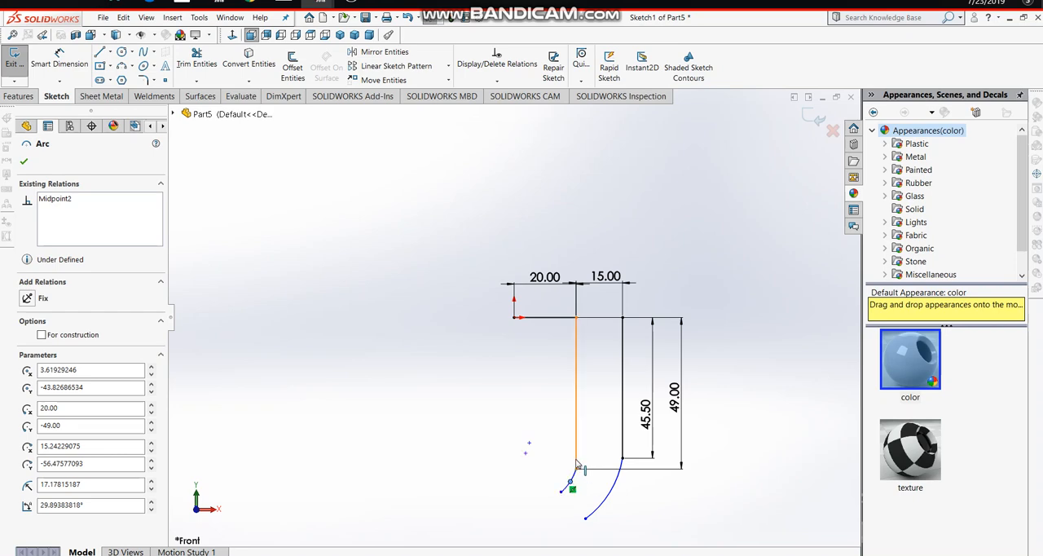
left_click(576, 465)
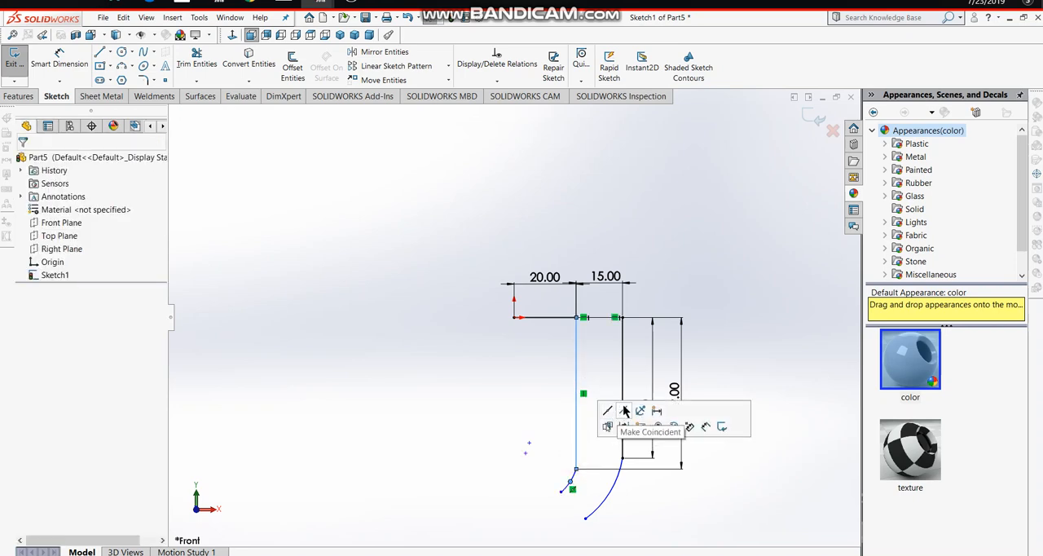
left_click(624, 411)
left_click(762, 350)
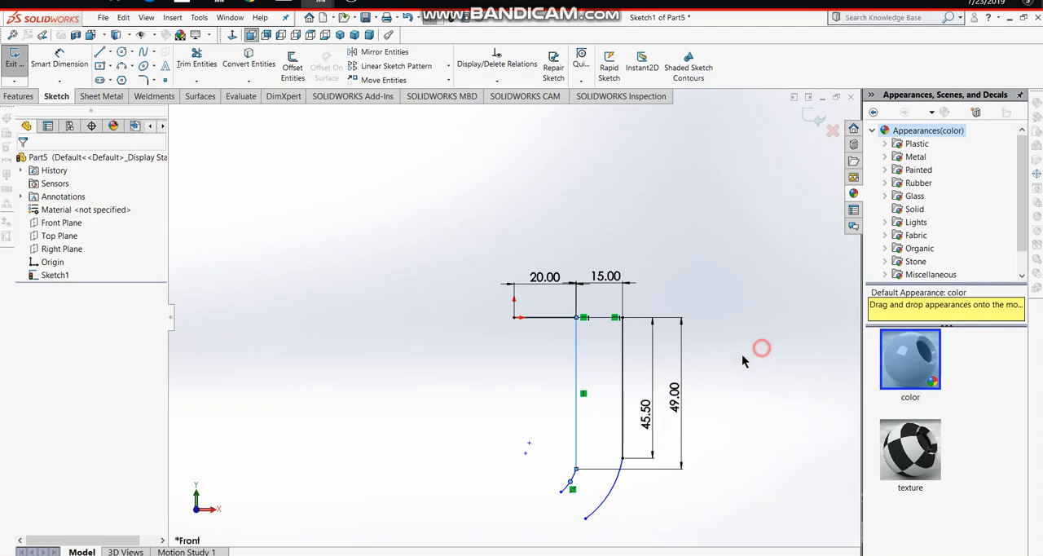
- Make each of the two arcs tangent to the vertical line it continues from
left_click(574, 475)
left_click(576, 459, "ctrl")
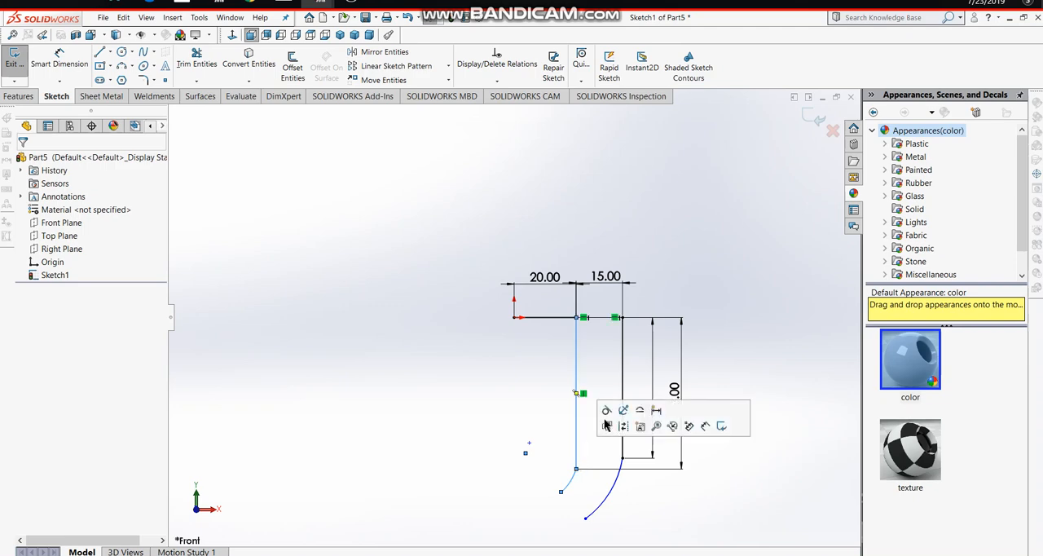
left_click(606, 410)
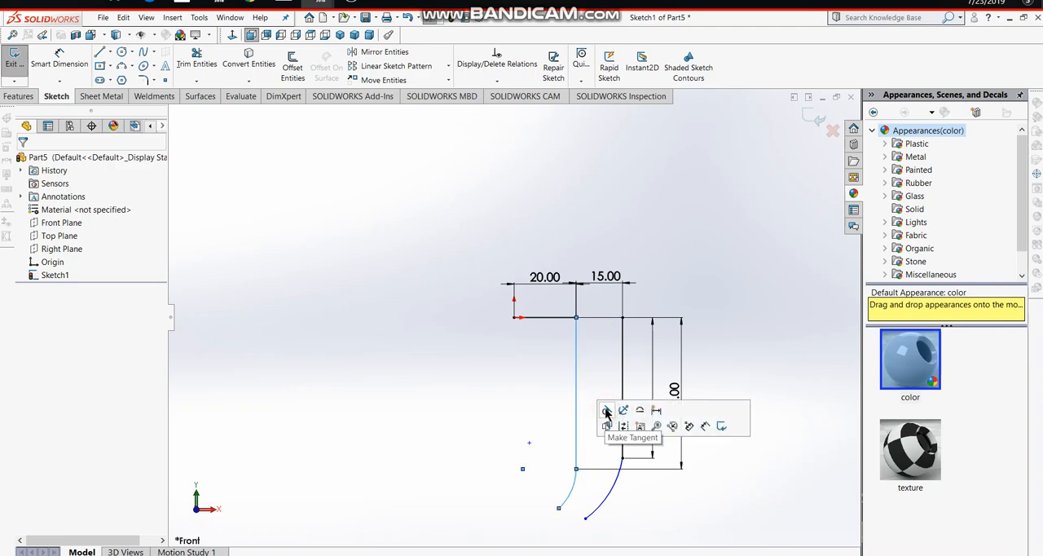
left_click(660, 513)
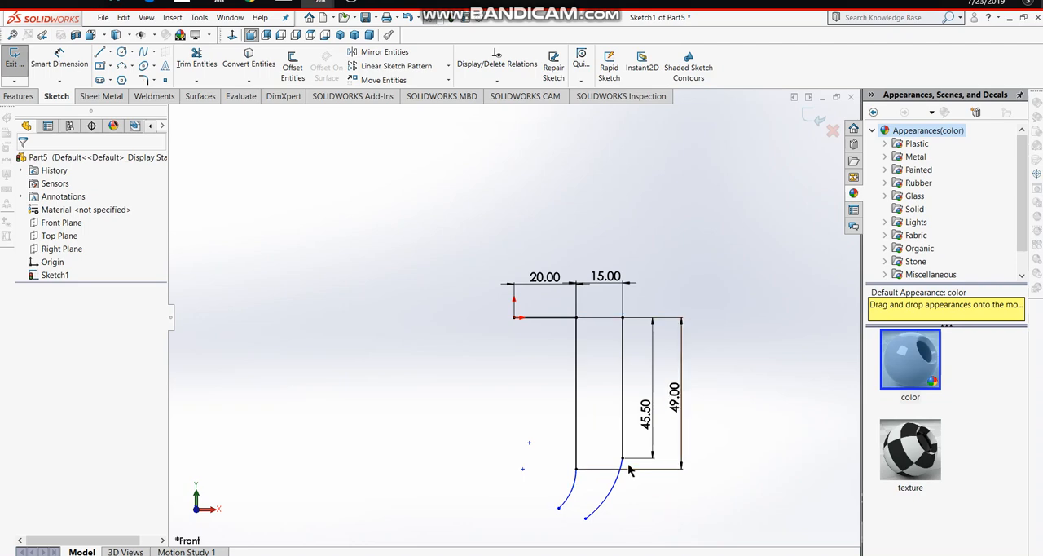
left_click(620, 472)
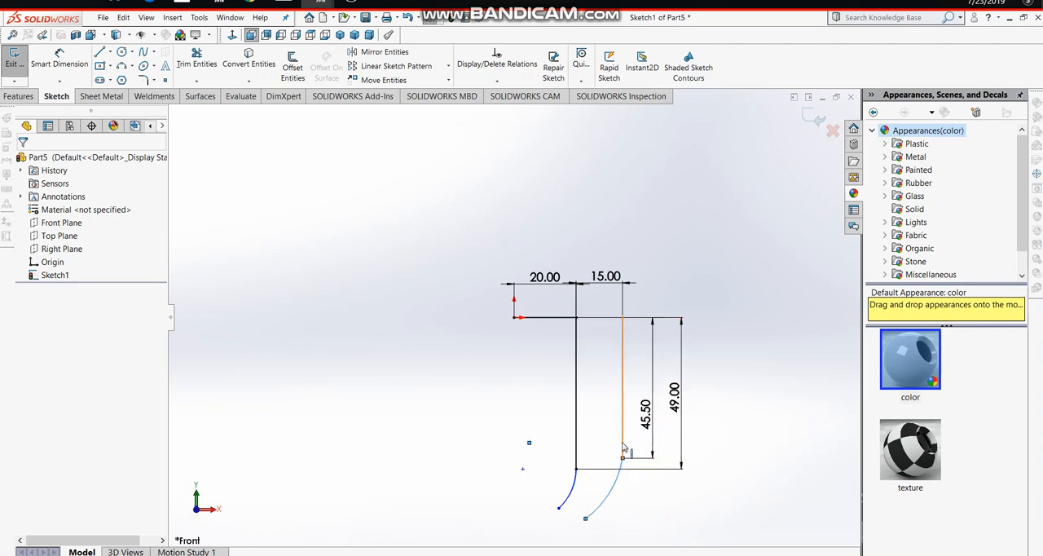
left_click(624, 445)
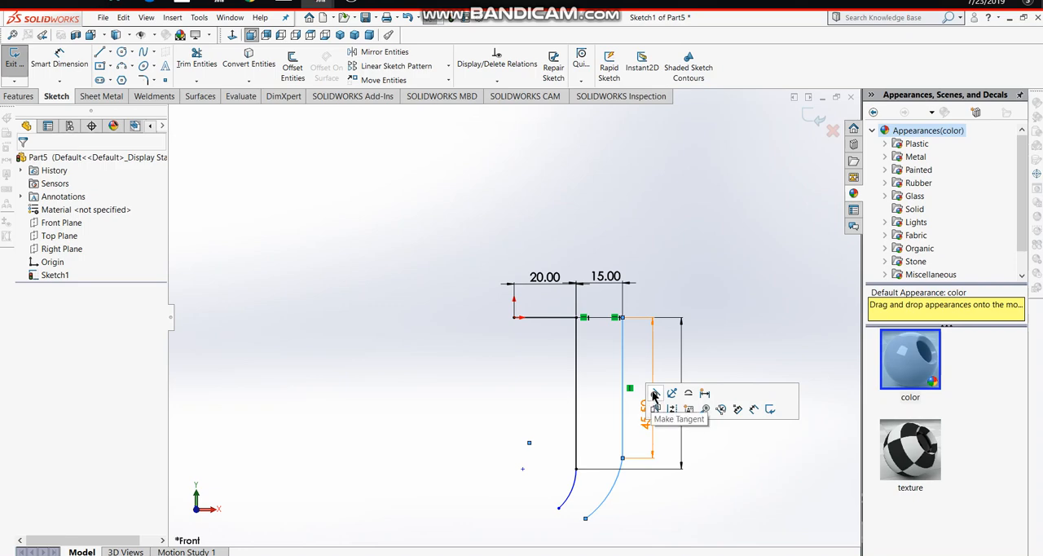
left_click(654, 394)
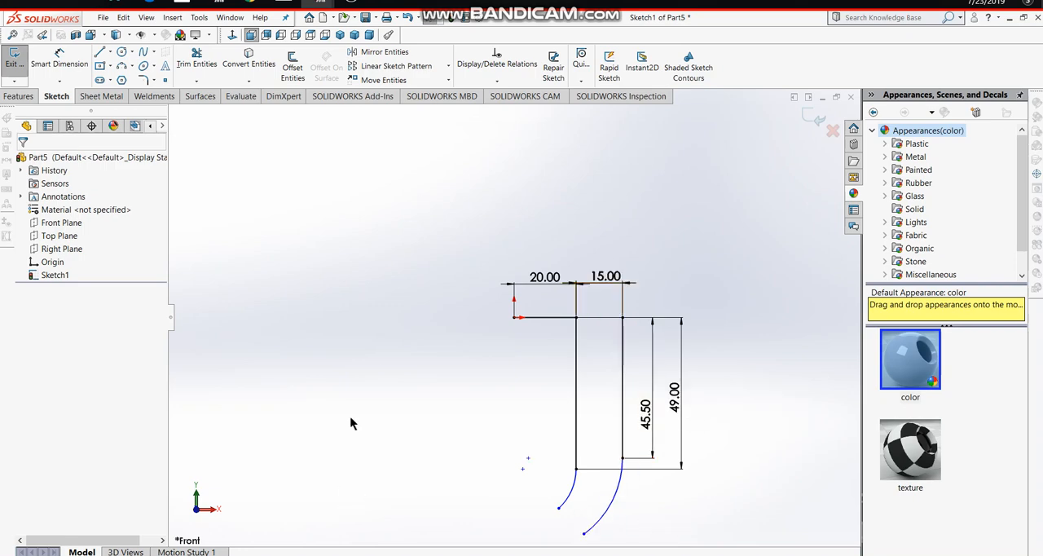
- Draw a slanted line about 10.5 mm long, down and left from the free end of the left arc
left_click(100, 51)
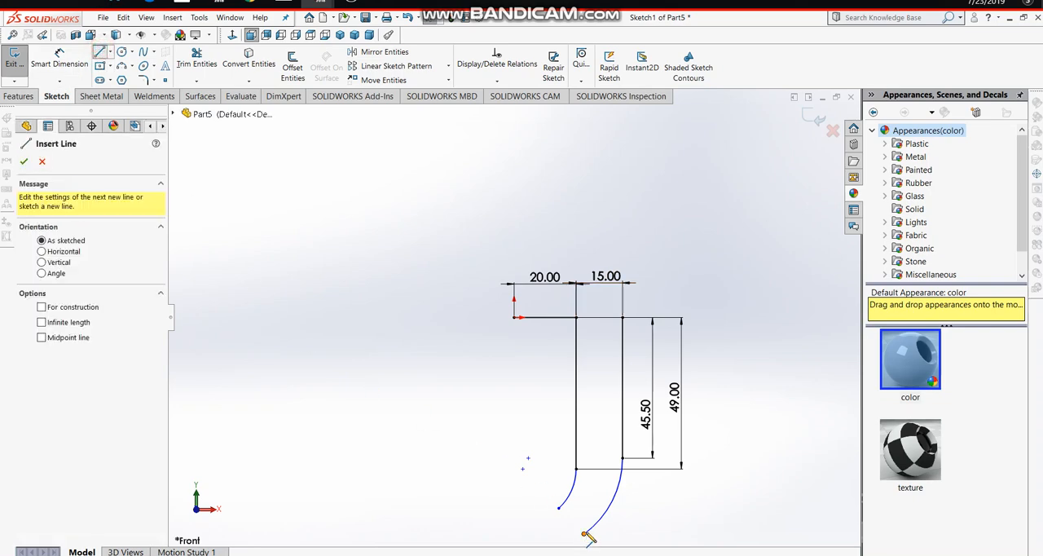
left_click(558, 510)
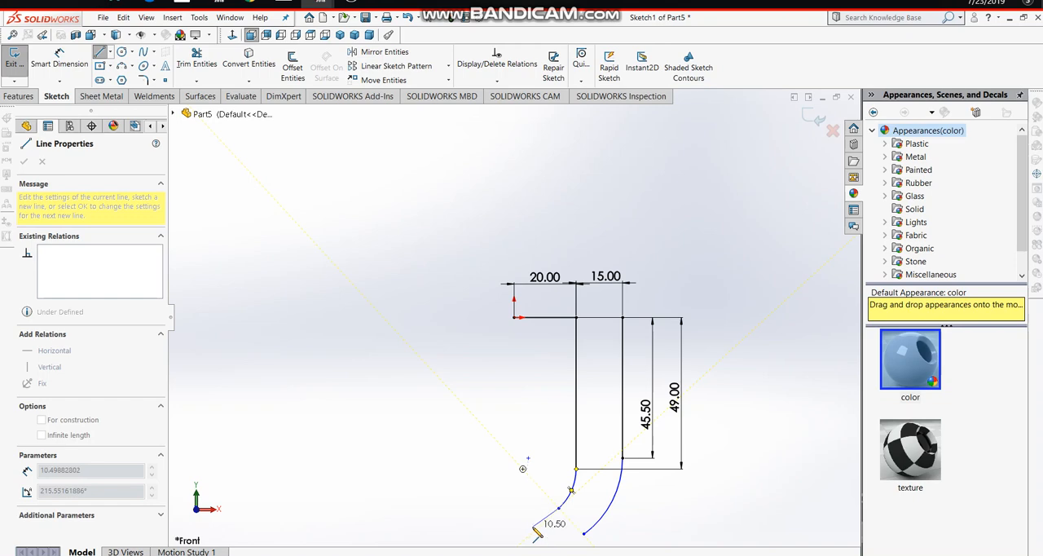
left_click(534, 531)
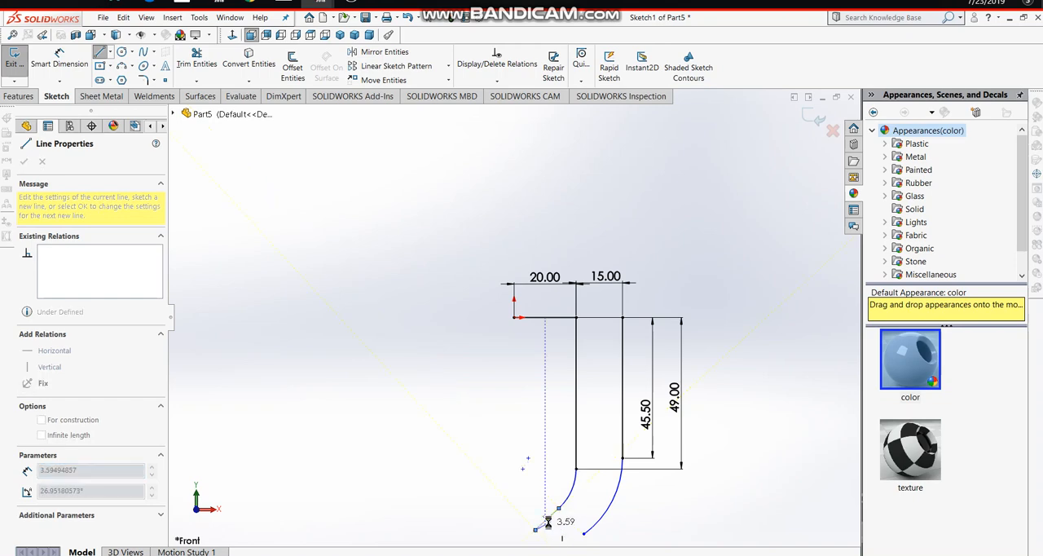
key("Escape")
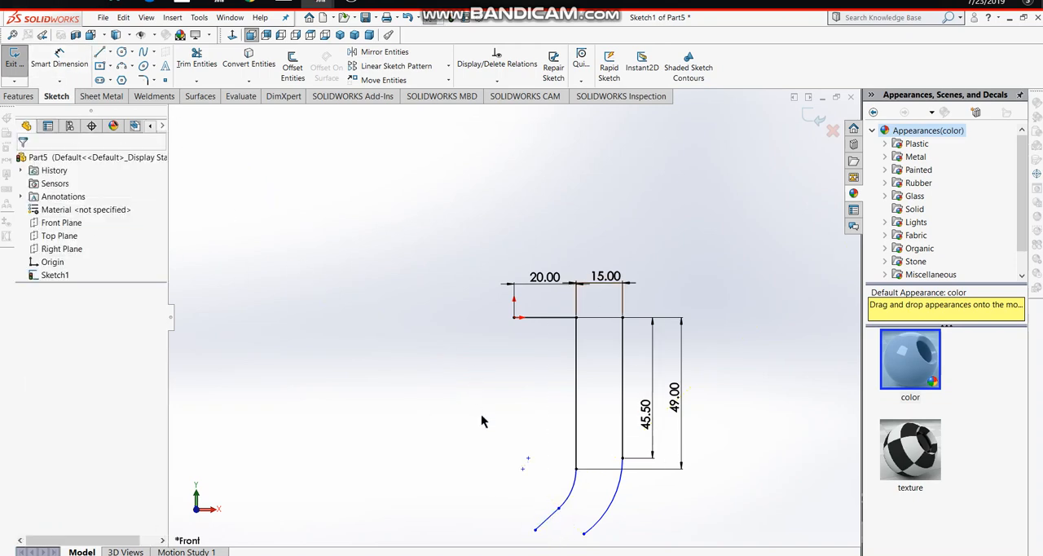
- Dimension the vertical distance from the origin to the lower end of the slanted line to 63 mm
left_click(58, 59)
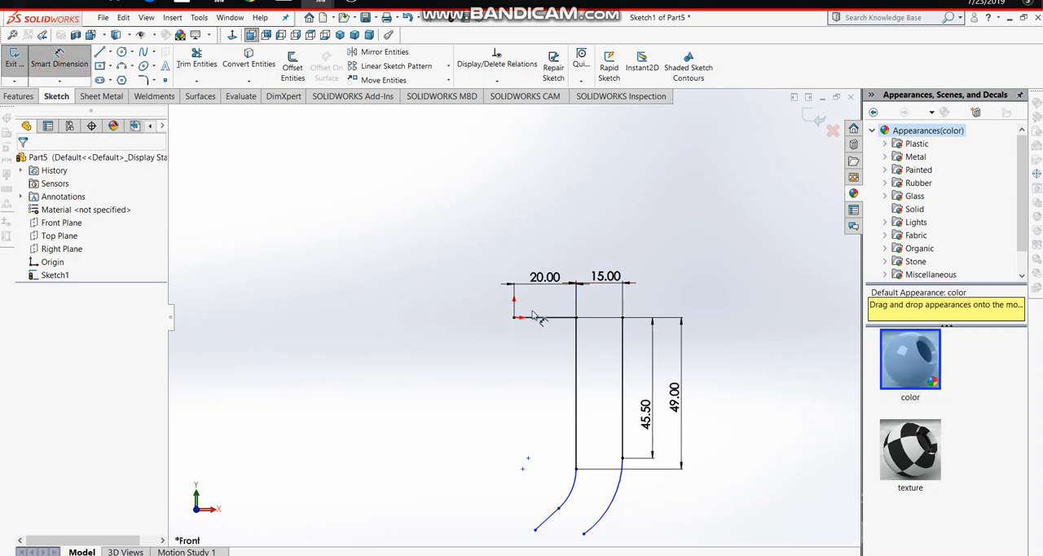
left_click(534, 532)
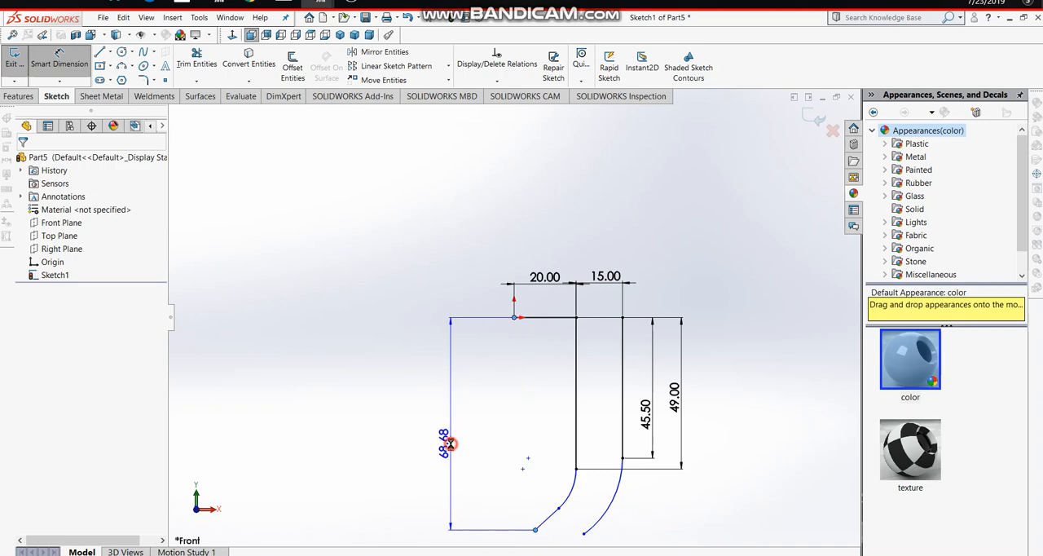
left_click(449, 444)
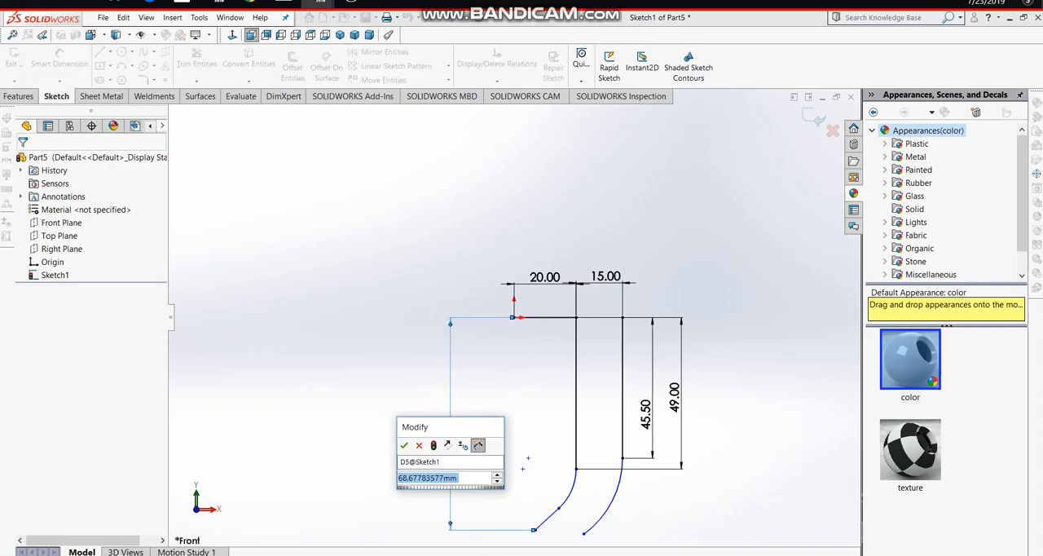
type("=")
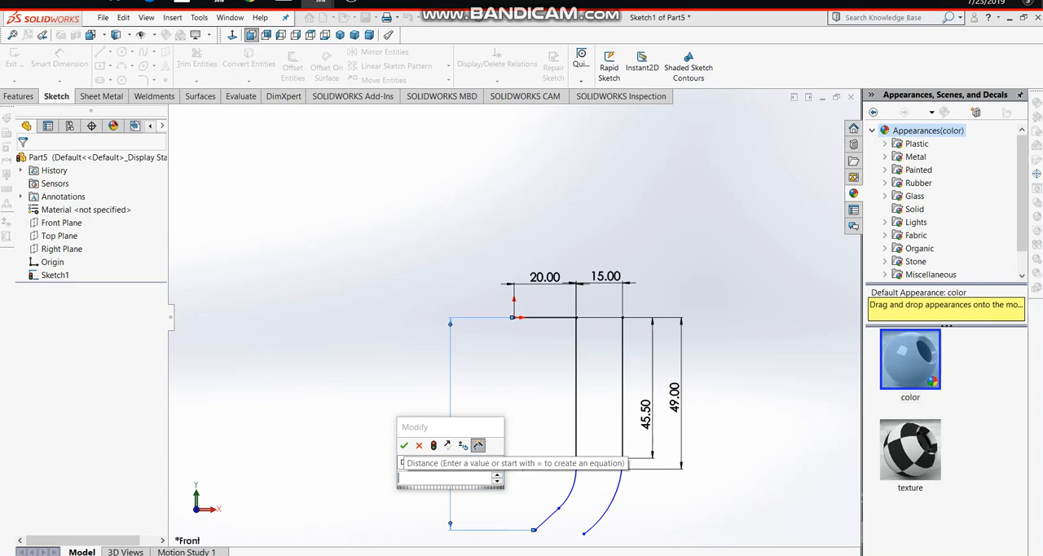
key("BackSpace")
type("63")
key("Escape")
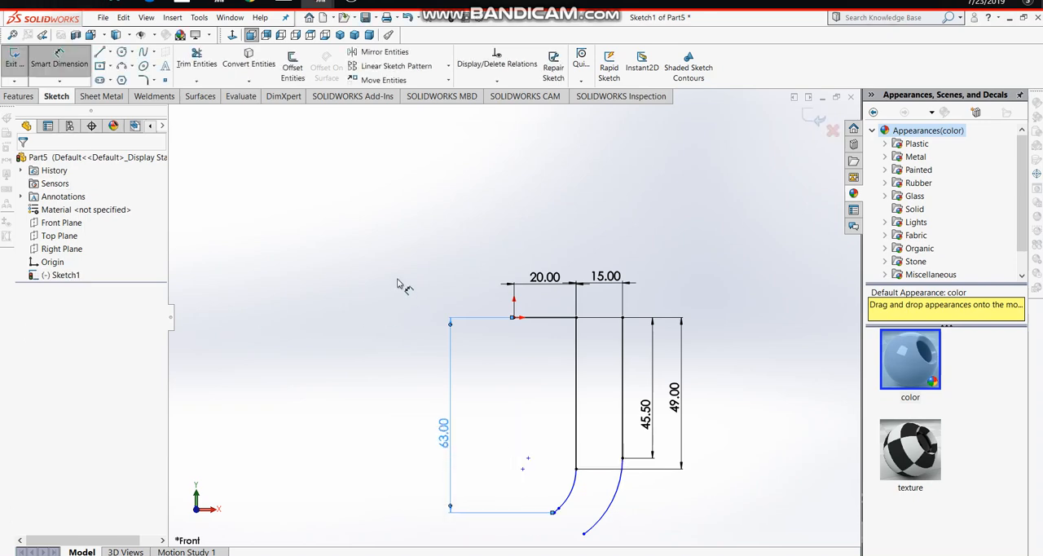
- Delete the 63 mm vertical dimension between the origin and the lower end of the slanted line
left_click(555, 514)
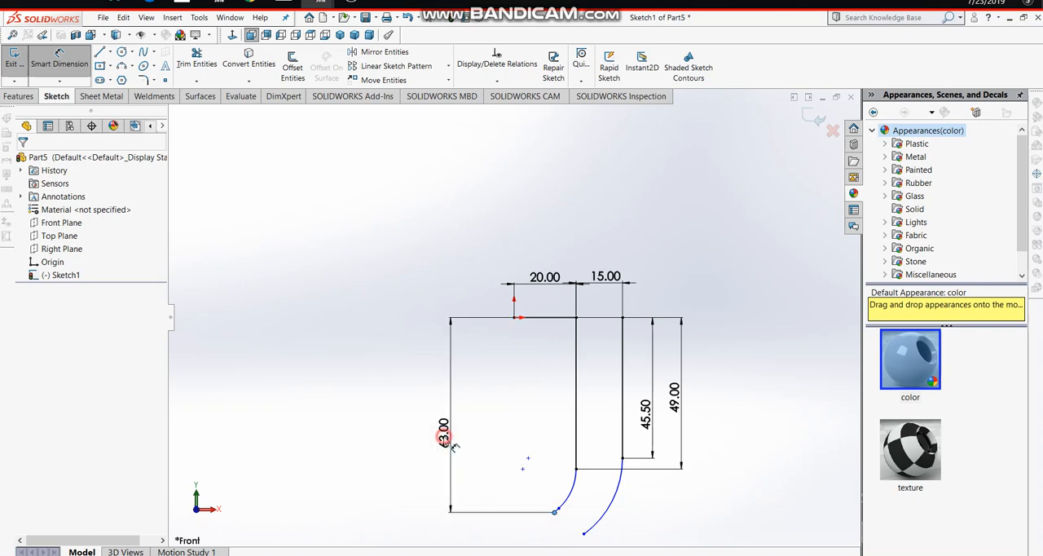
left_click(69, 62)
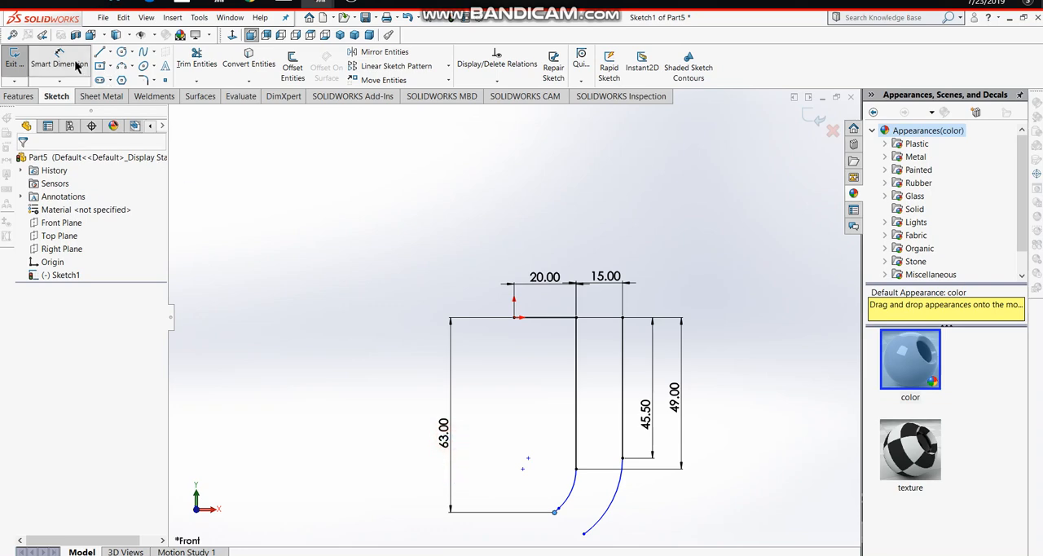
left_click(445, 430)
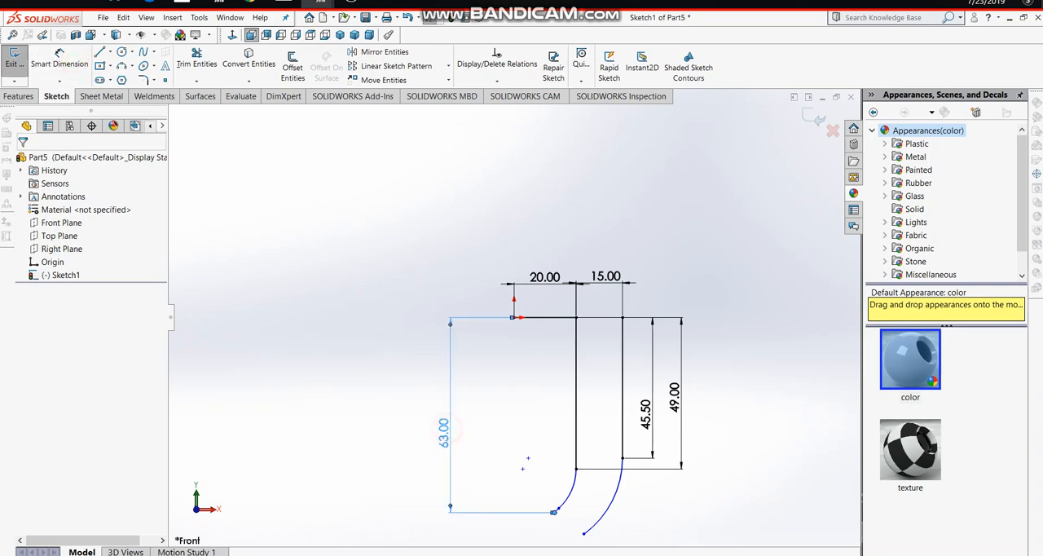
right_click(443, 432)
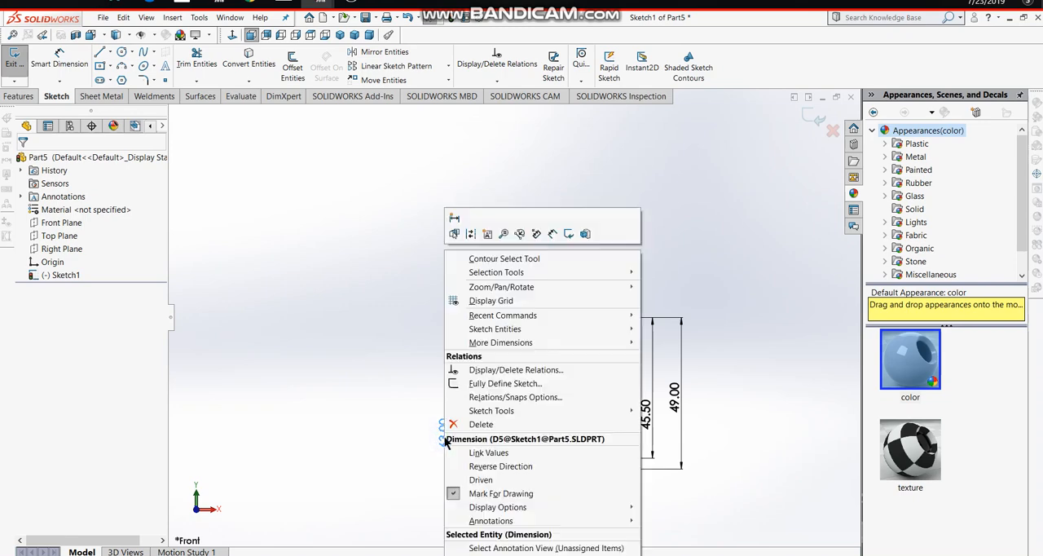
left_click(480, 424)
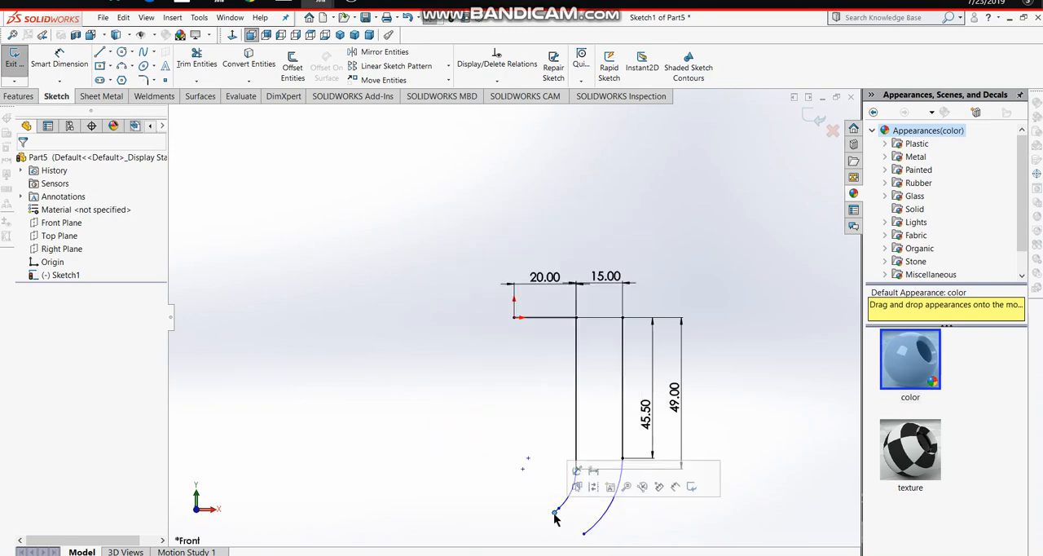
- Reposition the slanted line's free lower end farther down and left to lengthen the line
left_click_drag(554, 513, 545, 521)
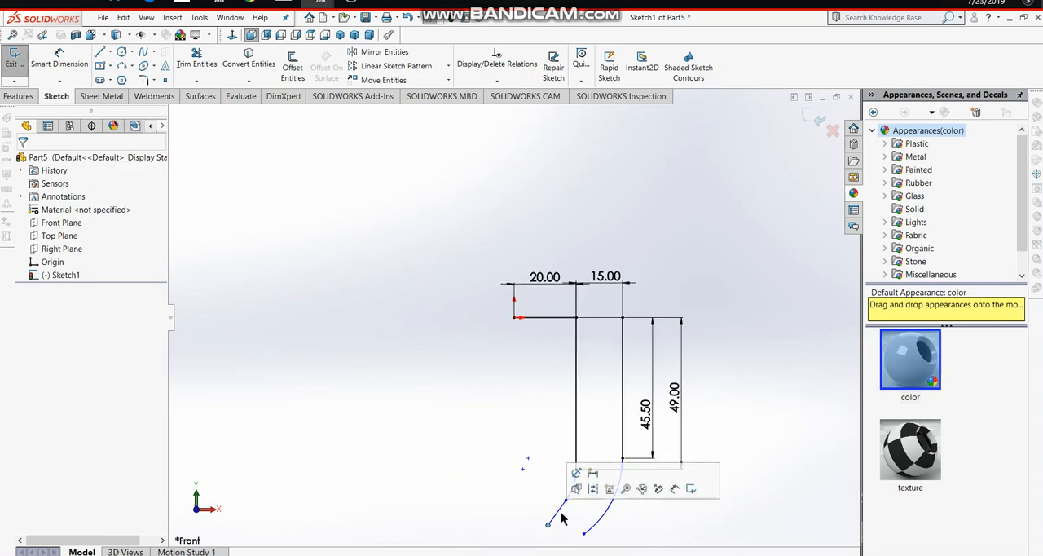
left_click(551, 521)
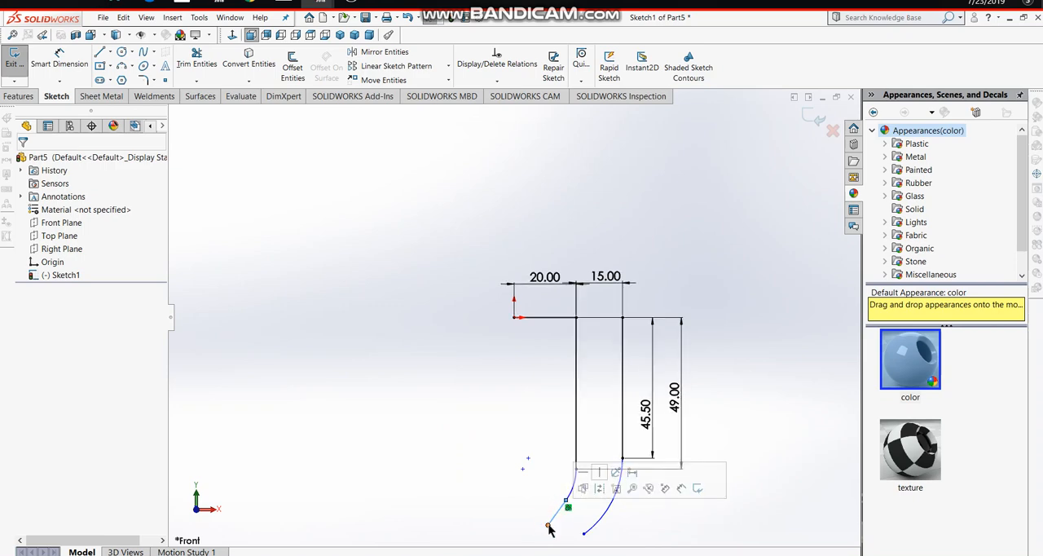
left_click(552, 525)
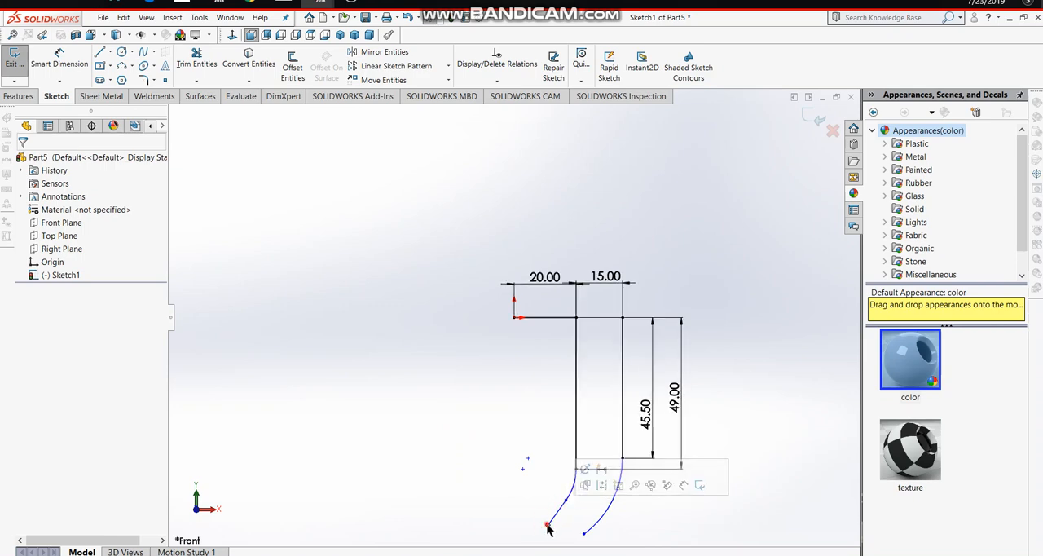
left_click_drag(548, 525, 561, 505)
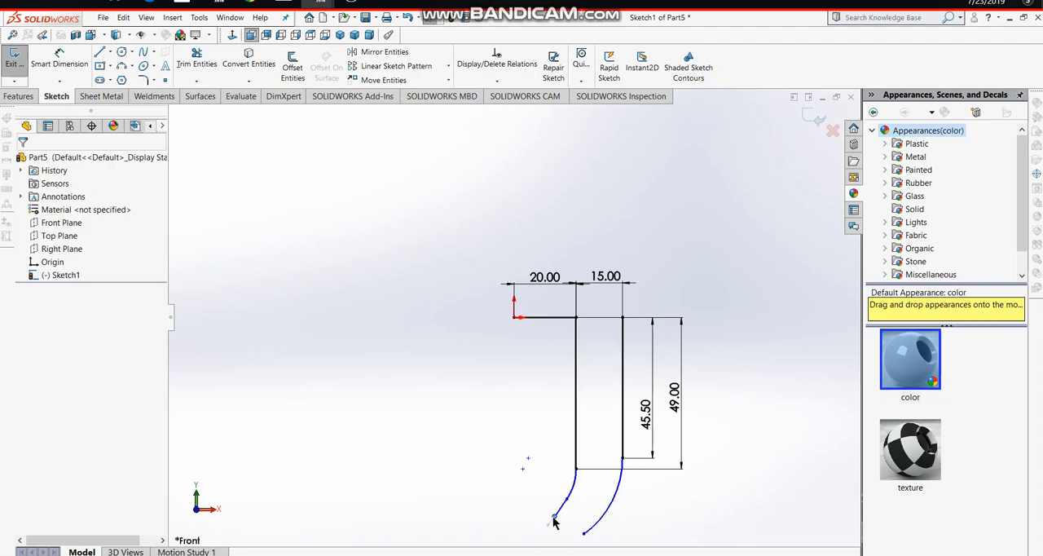
left_click(547, 530)
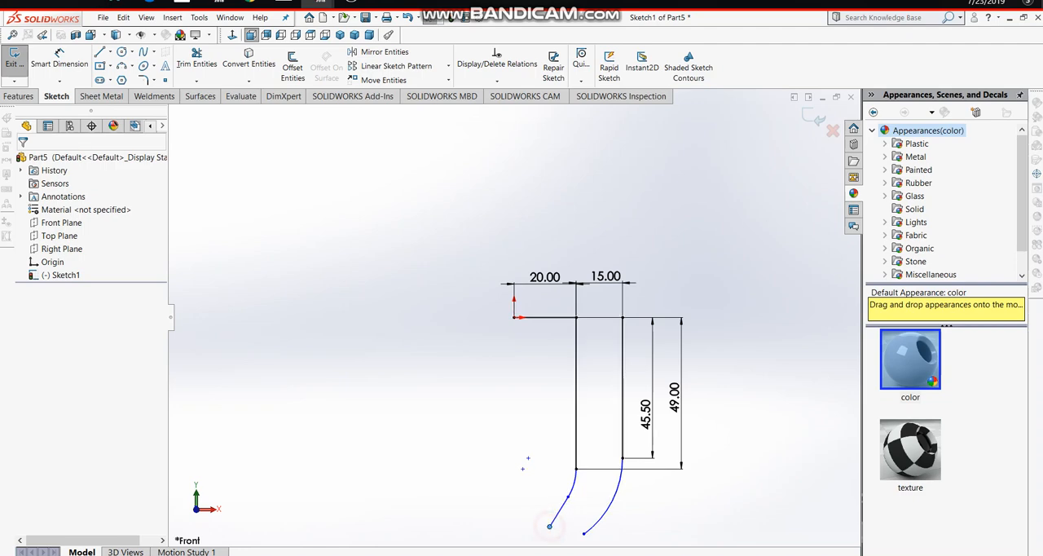
left_click(475, 486)
- Make the slanted line tangent to the left arc it continues from, and check the relation between them
left_click(558, 515)
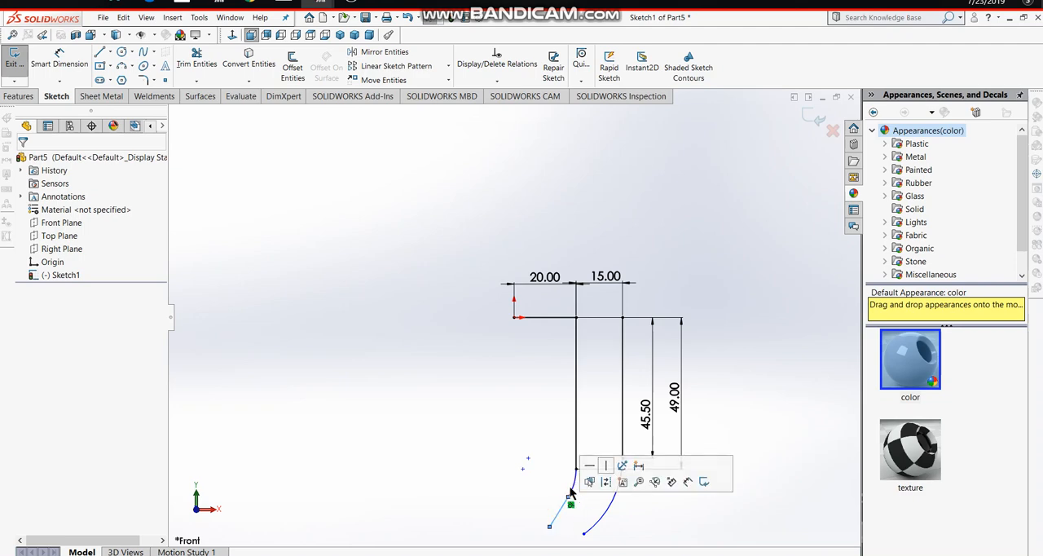
left_click(570, 488, "ctrl")
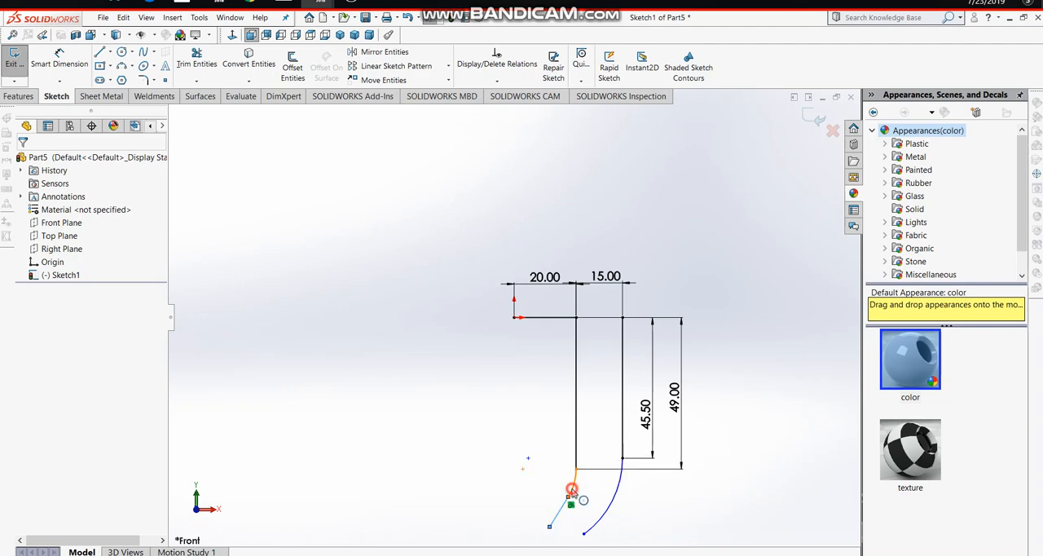
left_click(573, 491, "ctrl")
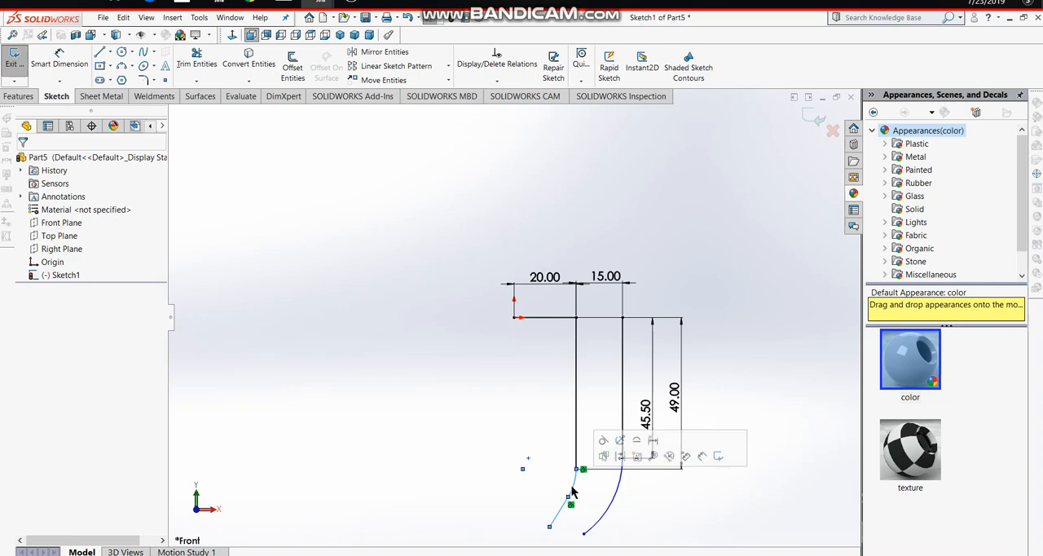
left_click(602, 441)
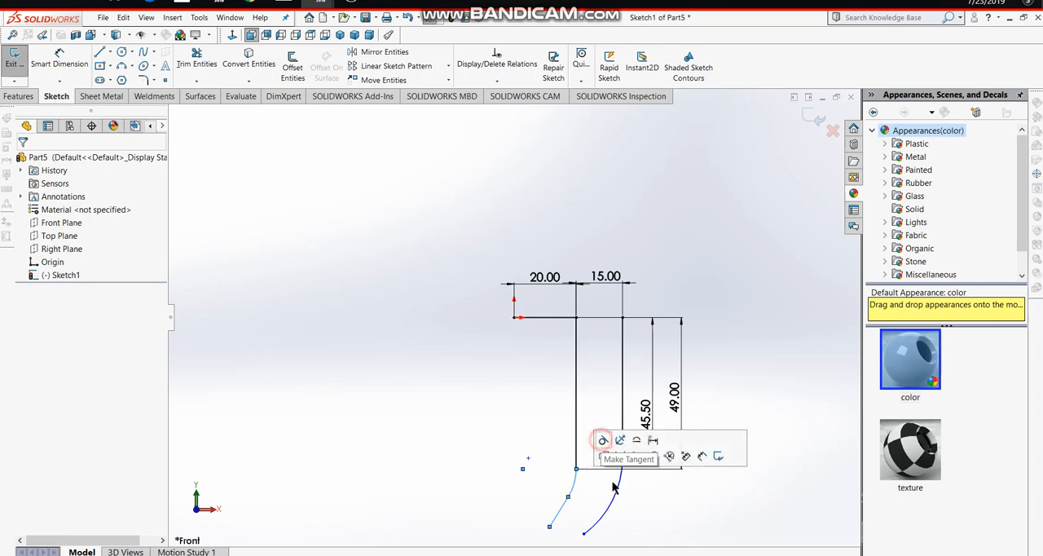
left_click(676, 533)
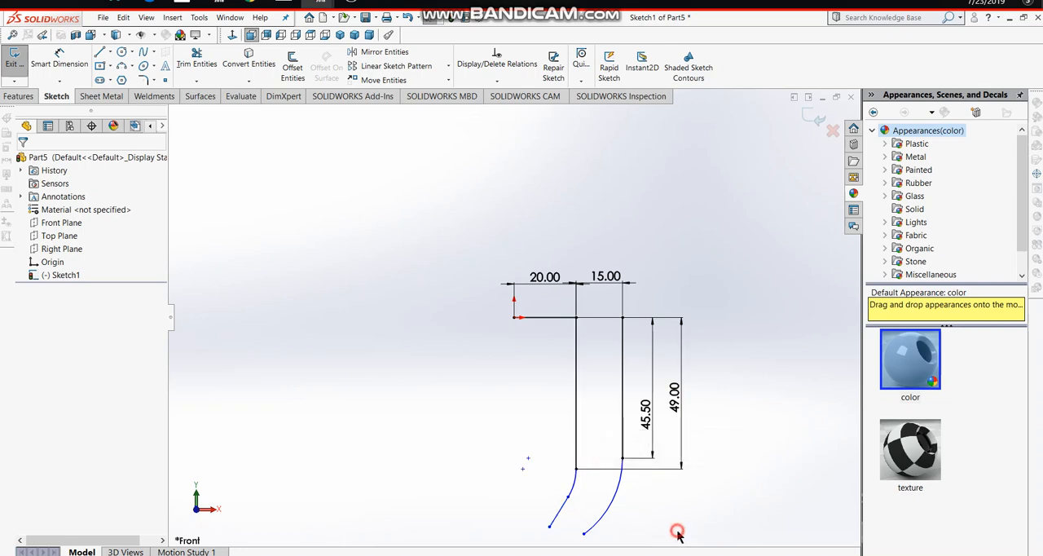
left_click(559, 512)
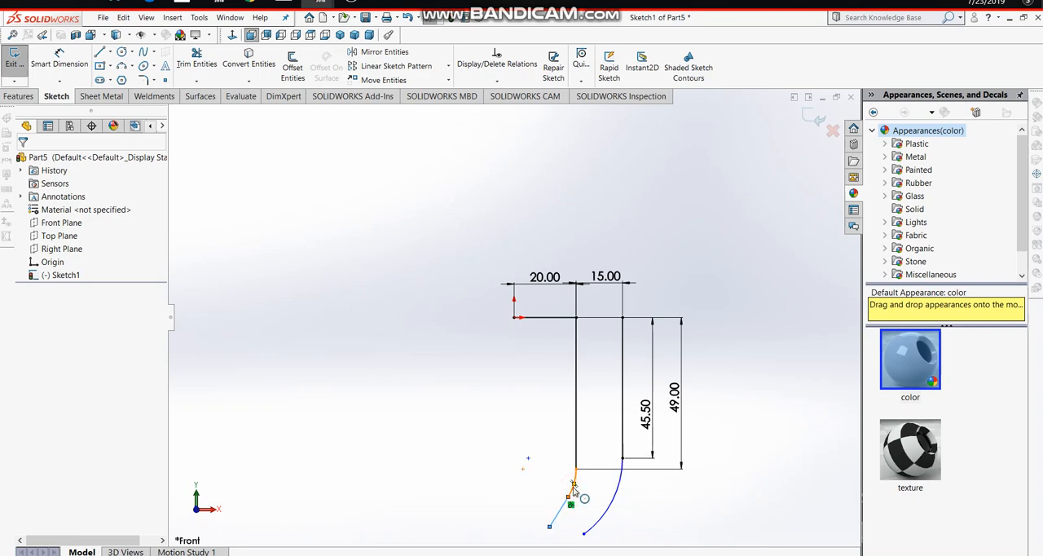
left_click(574, 486)
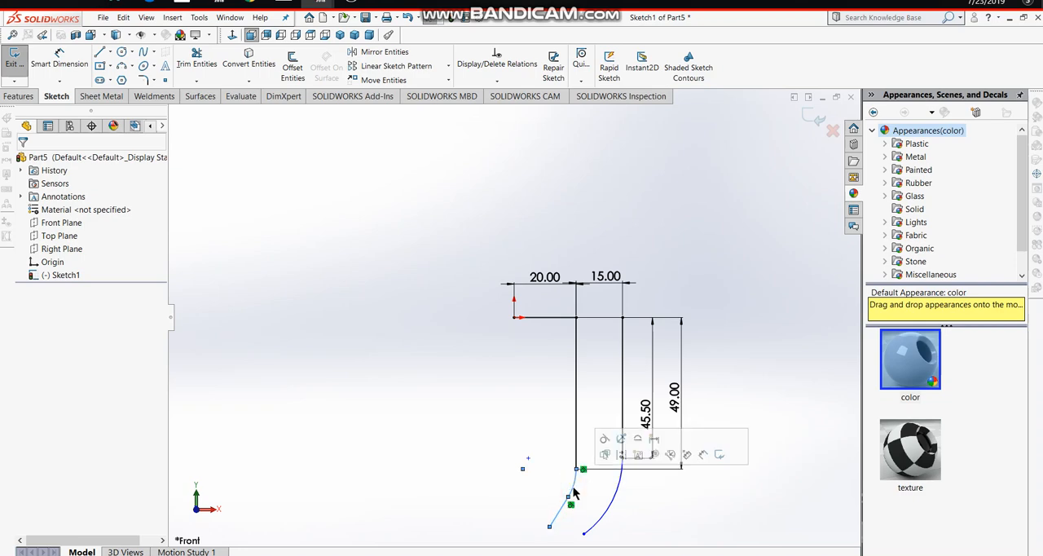
left_click(604, 441)
left_click(577, 505)
left_click(571, 498)
left_click(568, 517)
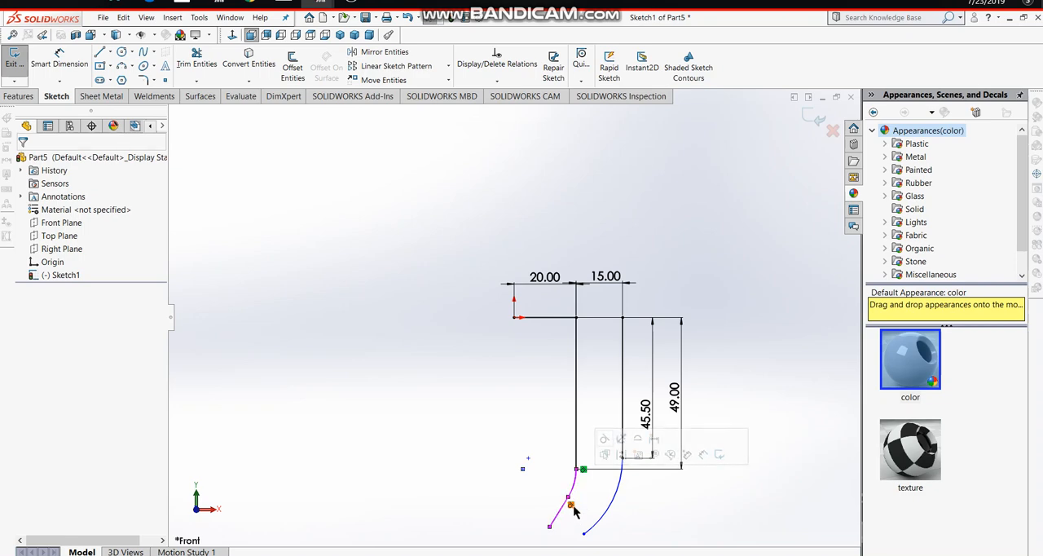
left_click(661, 521)
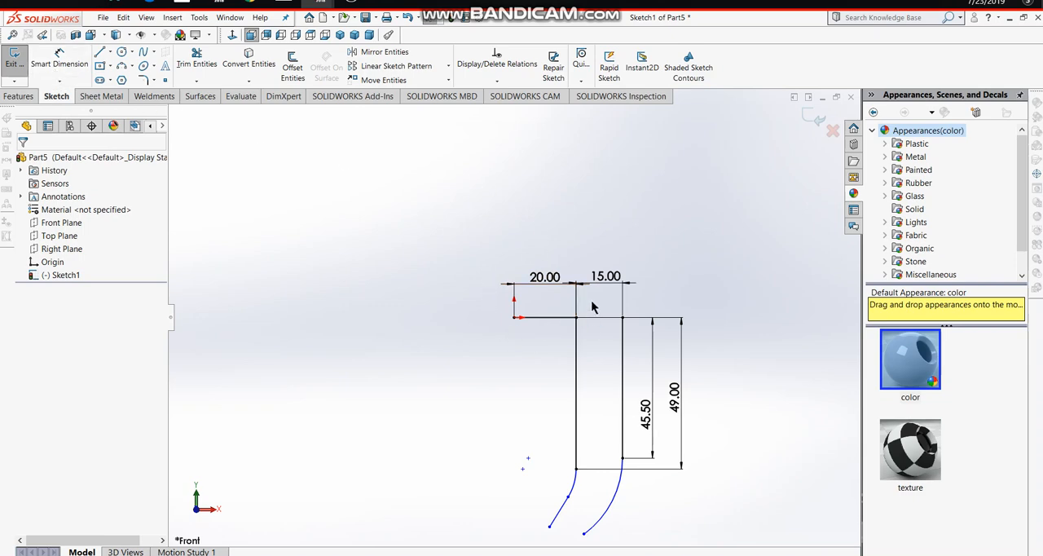
- Offset the left outline, made of the top horizontal line, vertical line, arc and slanted line, 7 mm inward to the left
left_click_drag(592, 296, 515, 529)
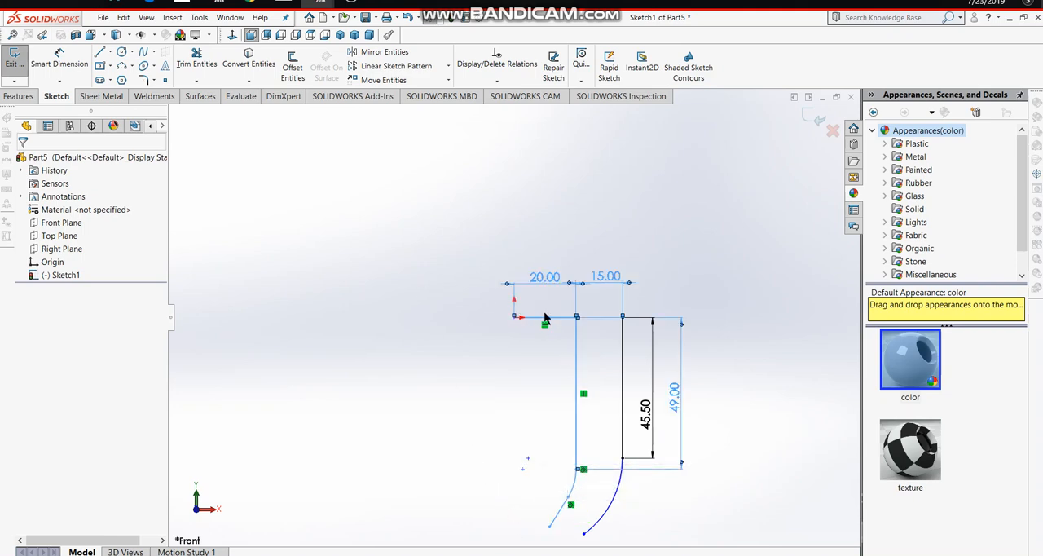
left_click(294, 64)
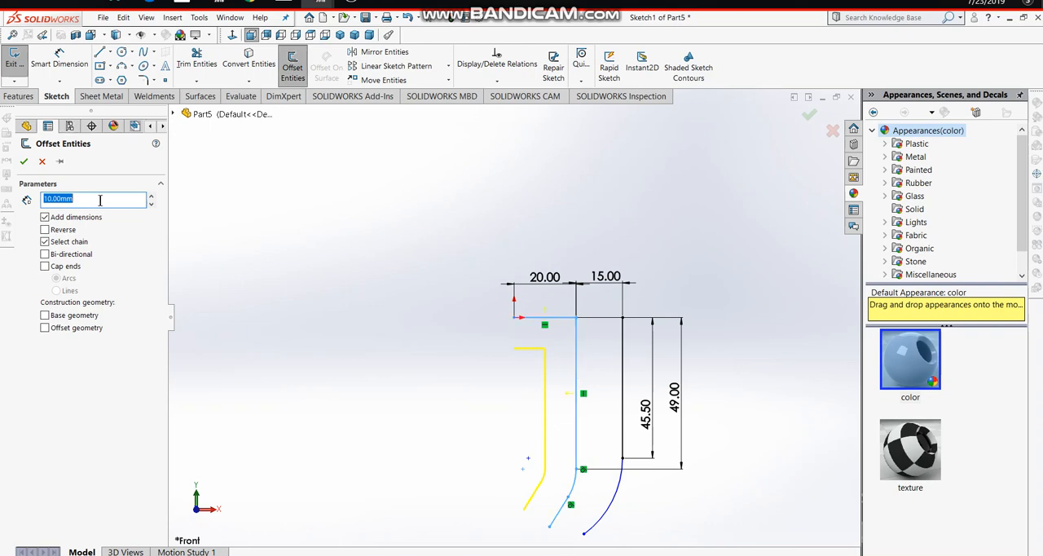
key("BackSpace")
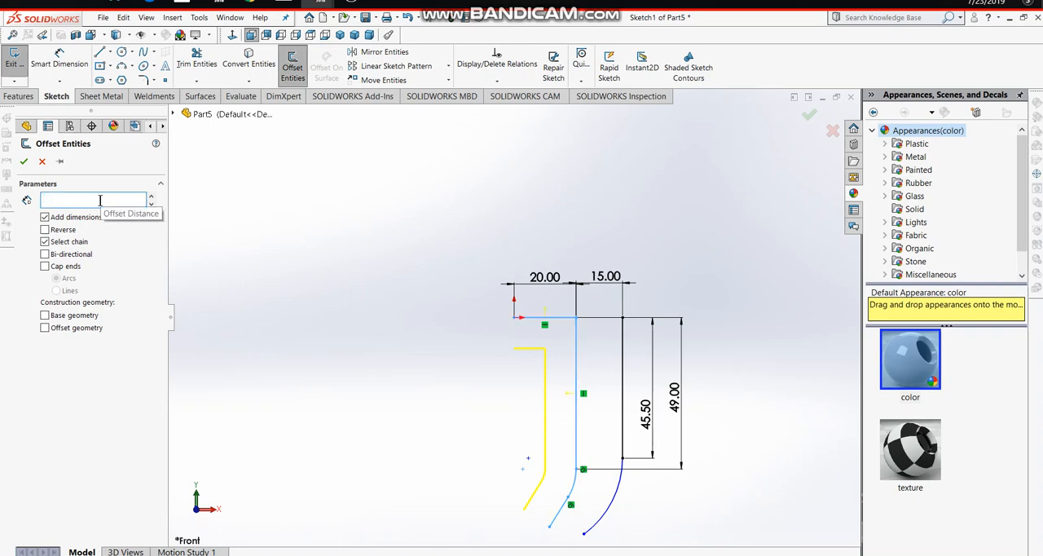
type("5")
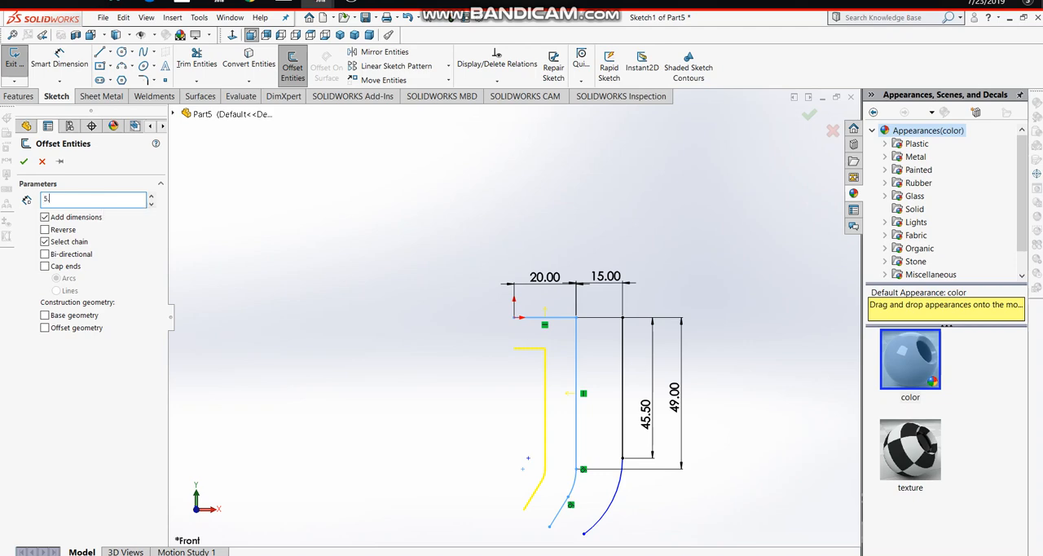
type(".5")
key("Return")
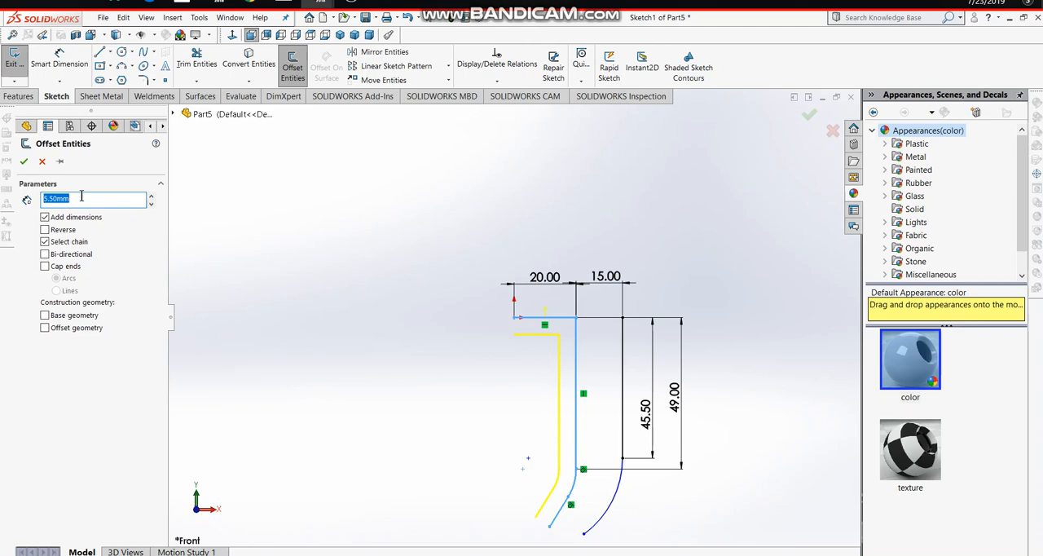
key("BackSpace")
type("7")
key("Return")
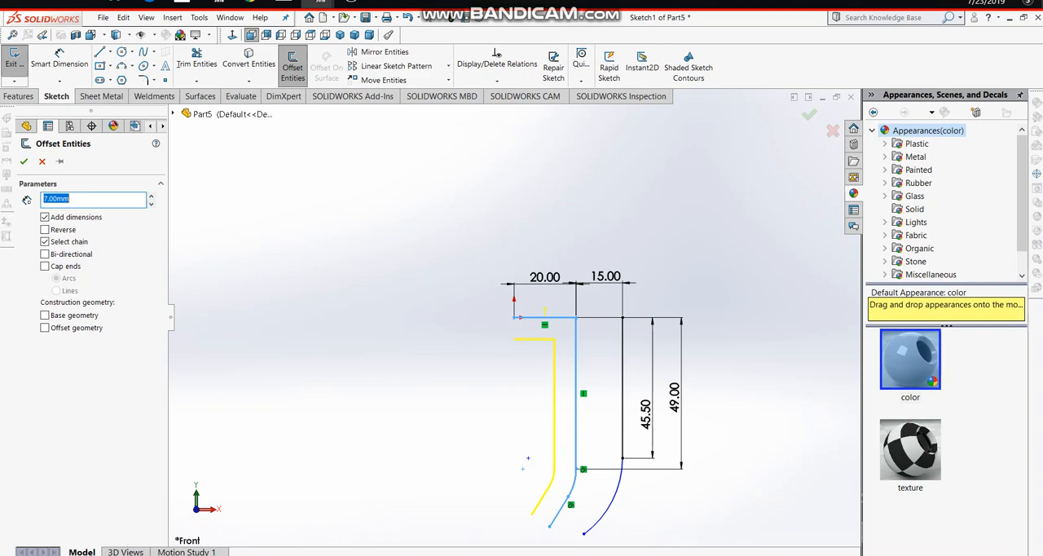
left_click(24, 161)
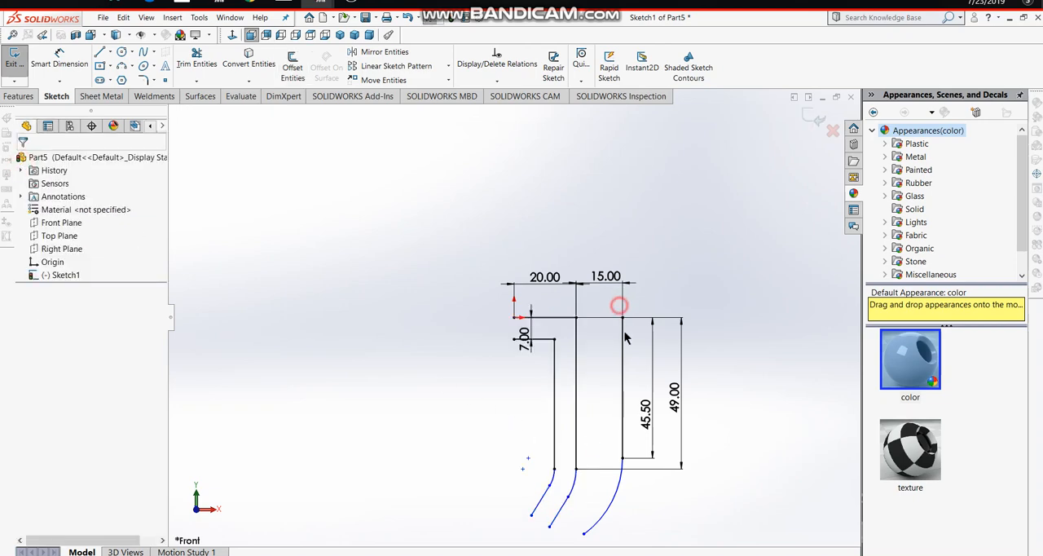
- Offset the right vertical line and its tangent arc 7 mm to the left
left_click(624, 380)
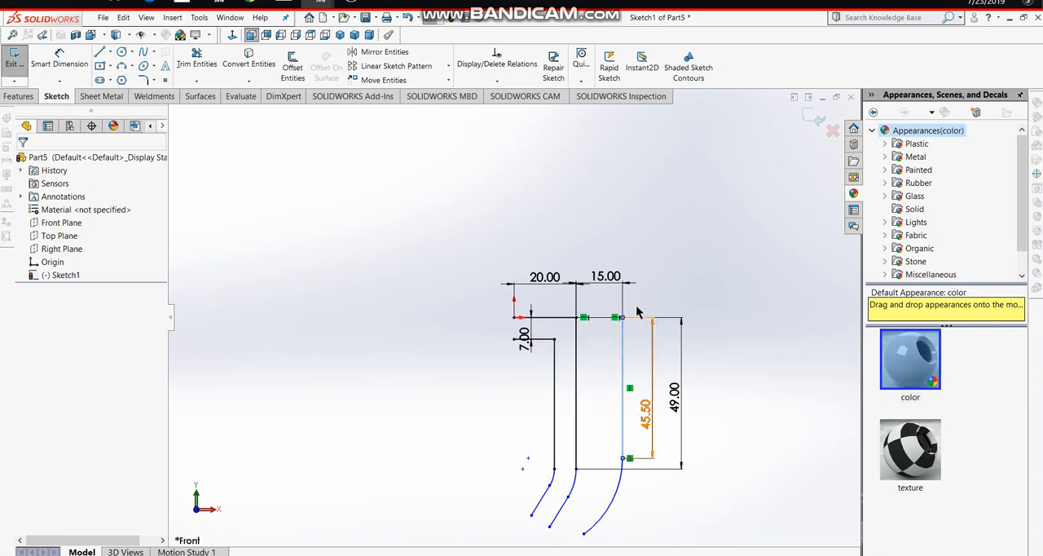
mouse_move(634, 302)
left_mouse_down()
mouse_move(612, 368)
mouse_move(587, 537)
left_mouse_up()
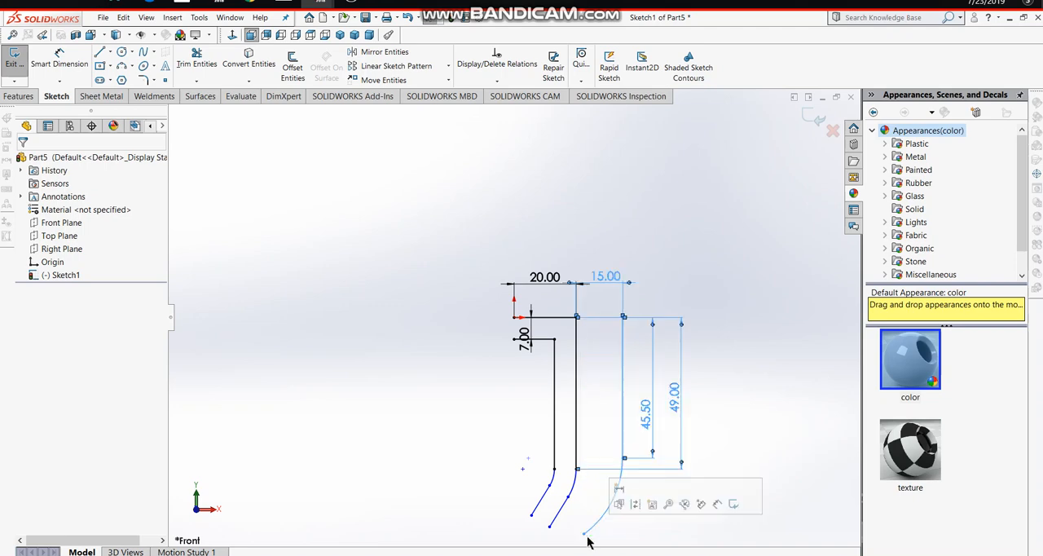
left_click(288, 81)
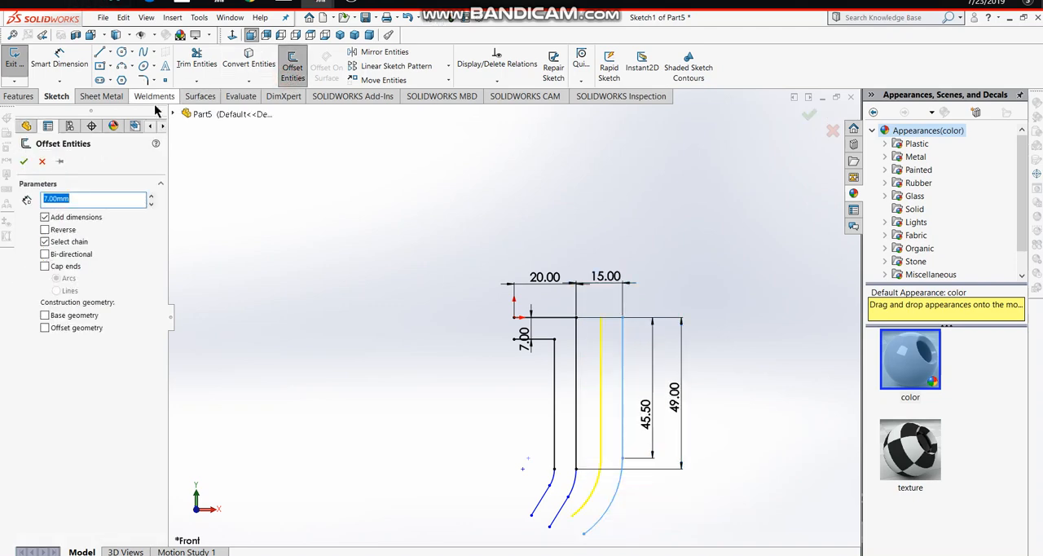
left_click(24, 160)
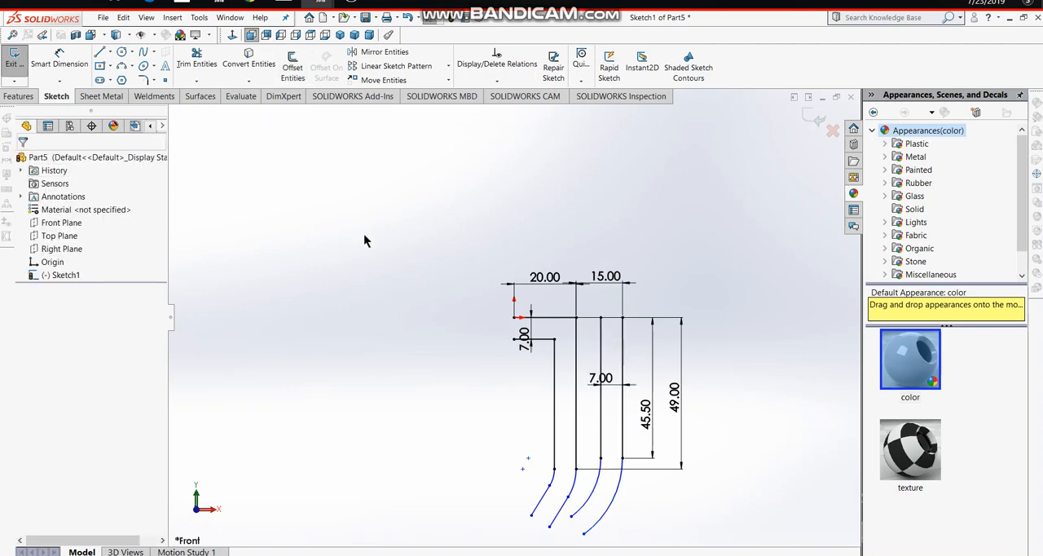
- Dimension the radius of the outermost right arc to 30 mm
left_click(59, 60)
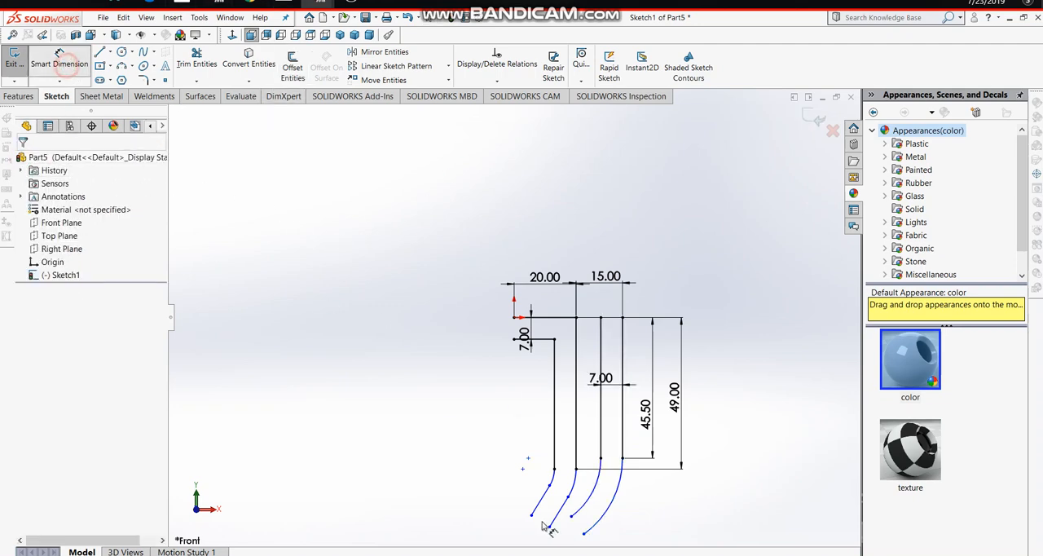
left_click(612, 503)
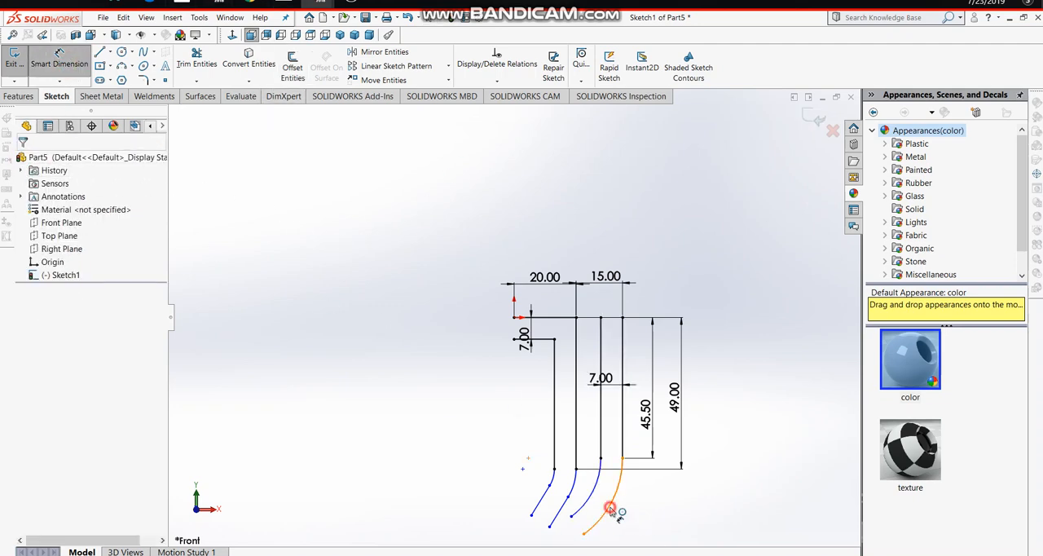
left_click(689, 525)
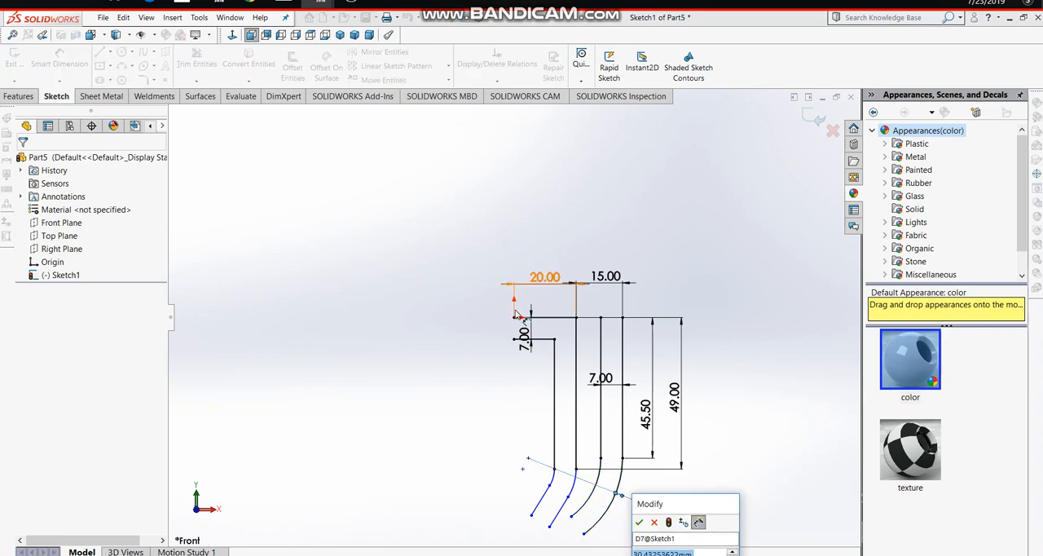
type("=")
type("30")
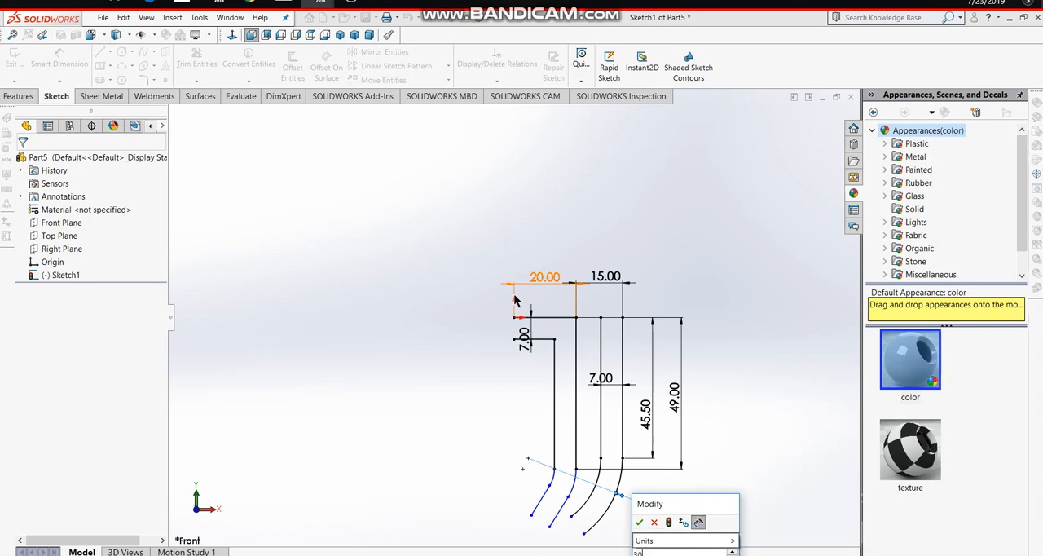
key("Return")
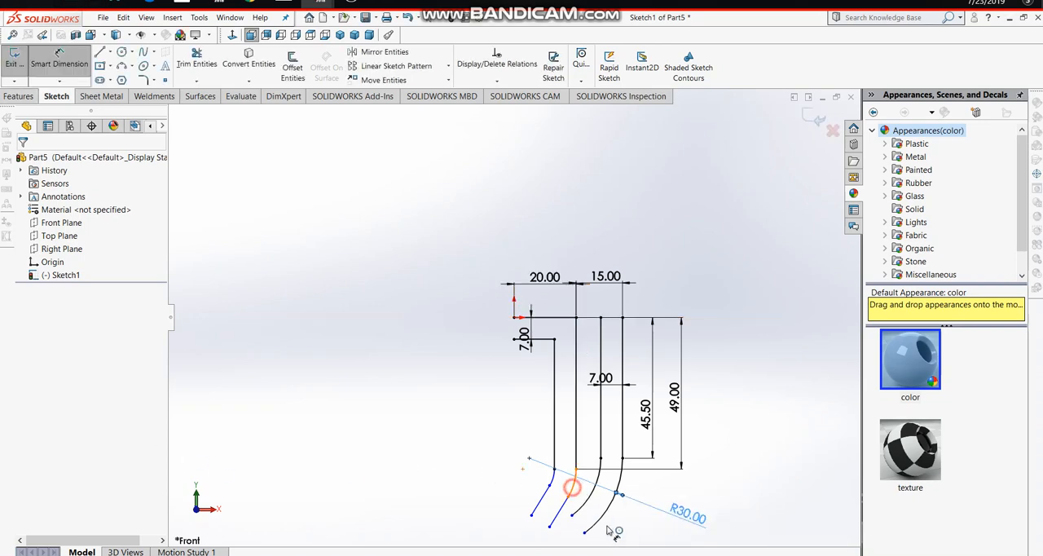
- Dimension the radius of the left outline's outer arc to 10 mm
left_click(638, 530)
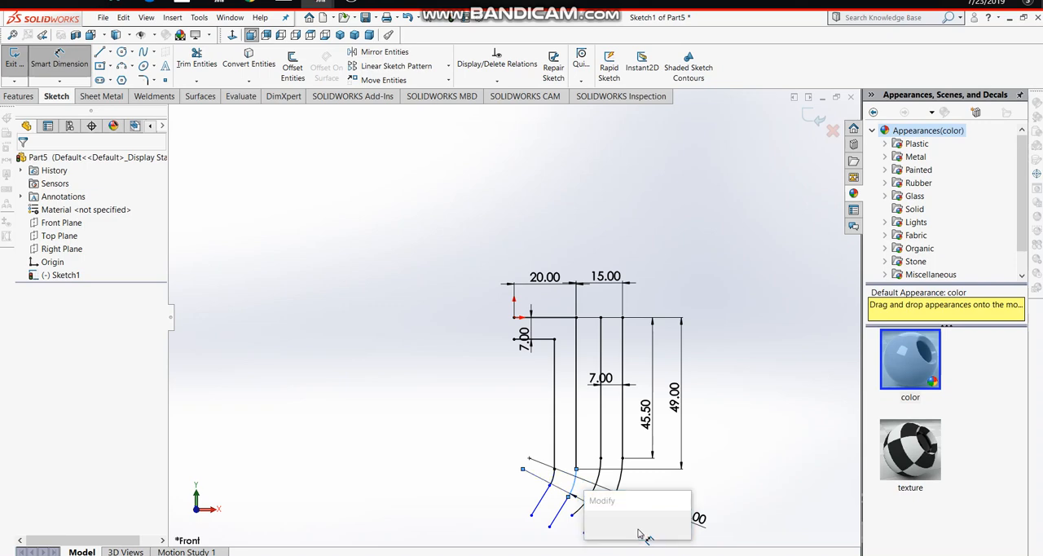
type("=")
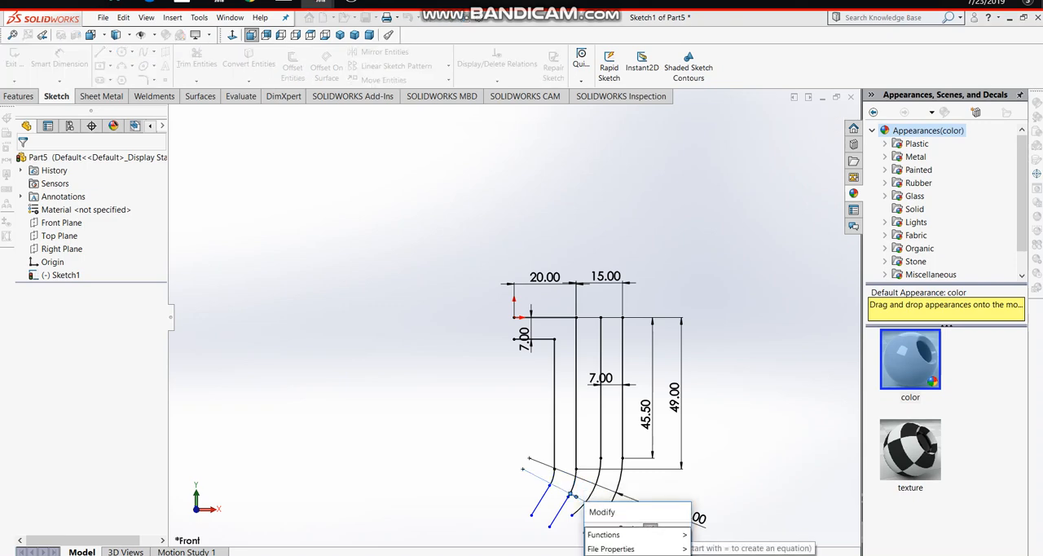
key("BackSpace")
type("10")
key("Return")
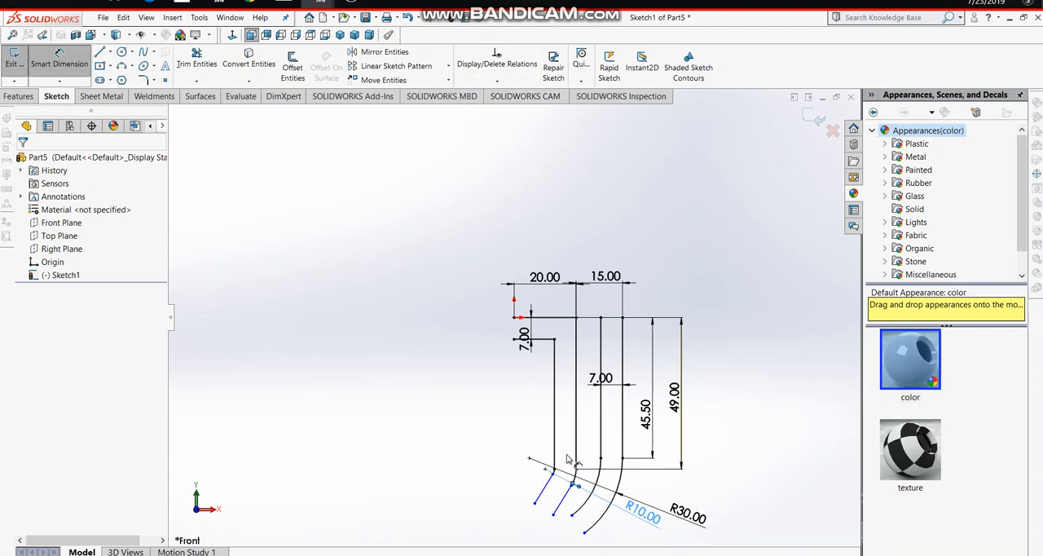
- Delete the tangent relation between the left outline's outer arc and the slanted line that continues from it
left_click(553, 515)
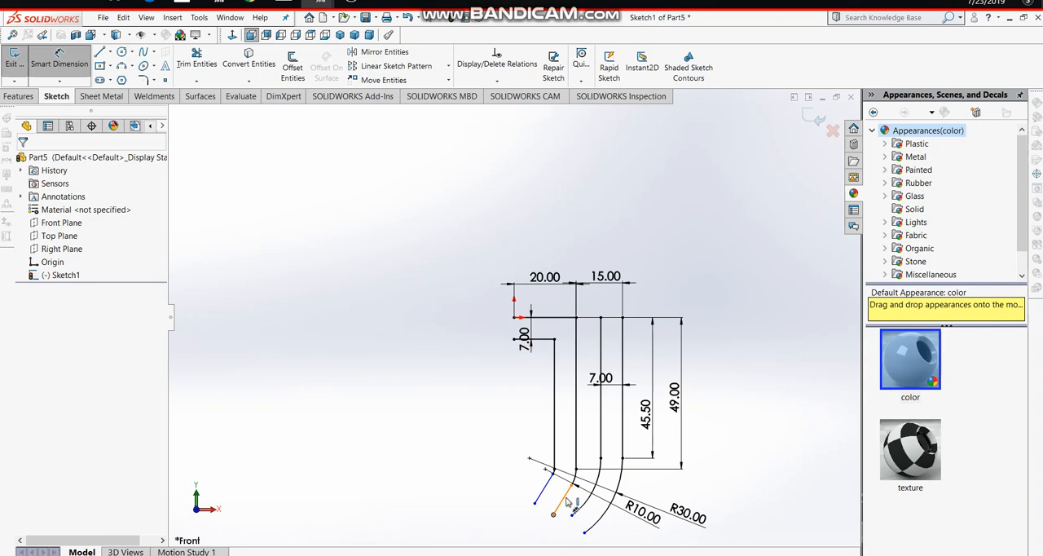
left_click(566, 499)
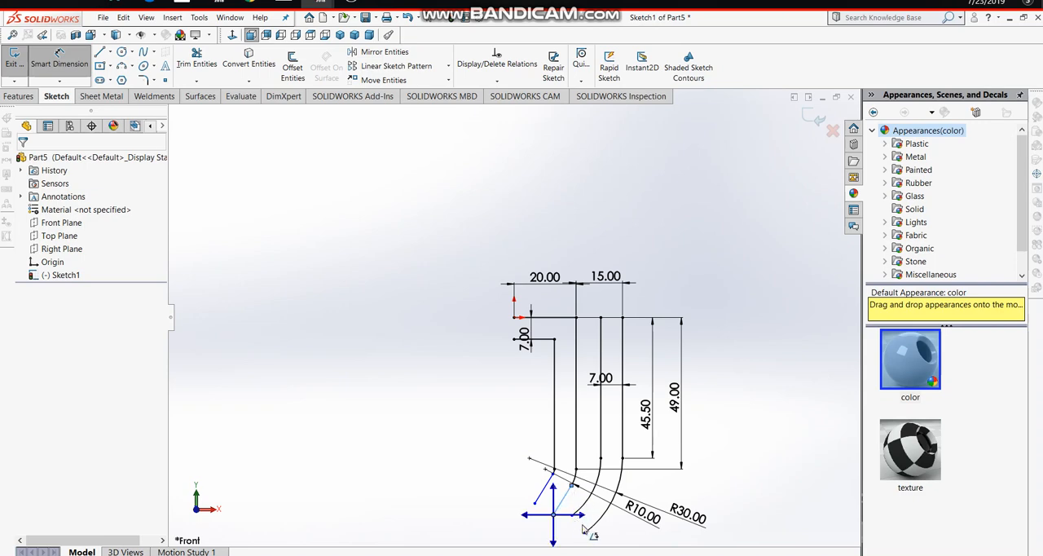
left_click(585, 528)
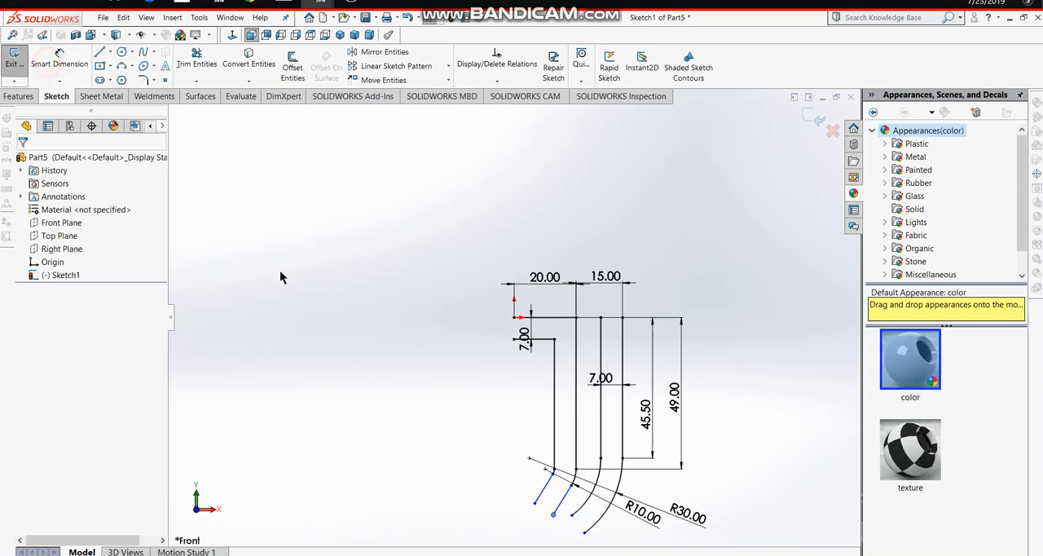
left_click(563, 502)
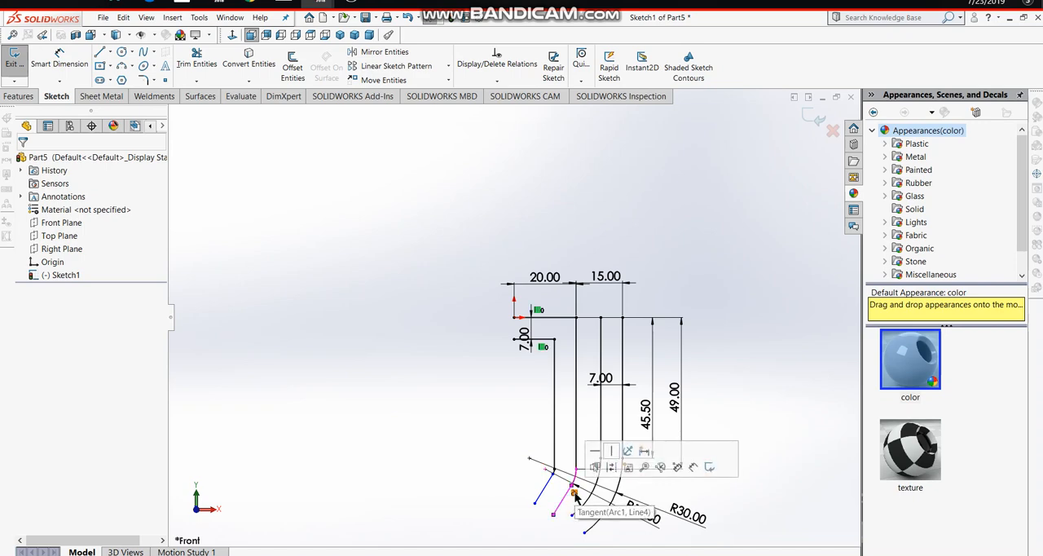
left_click(576, 492)
right_click(575, 494)
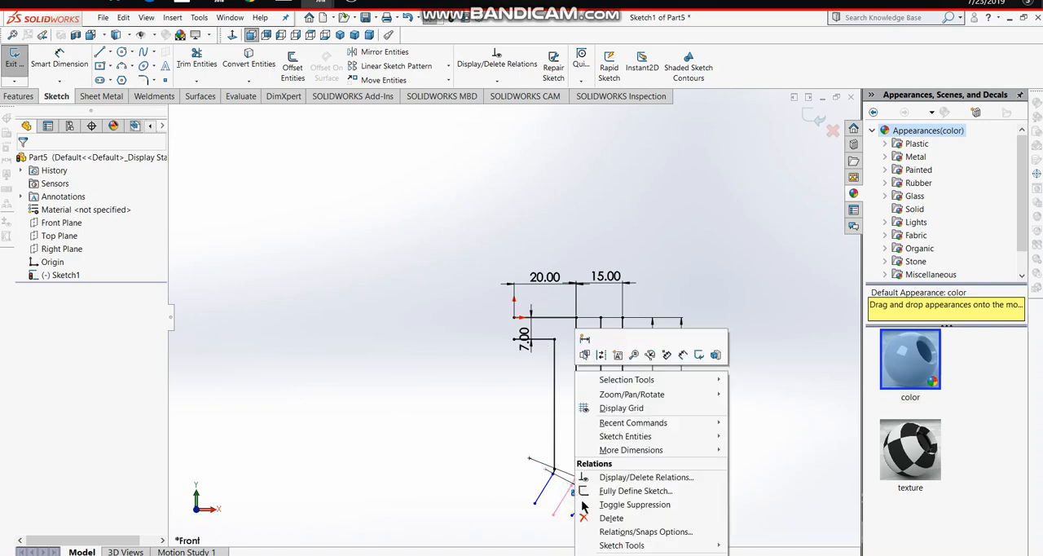
left_click(589, 519)
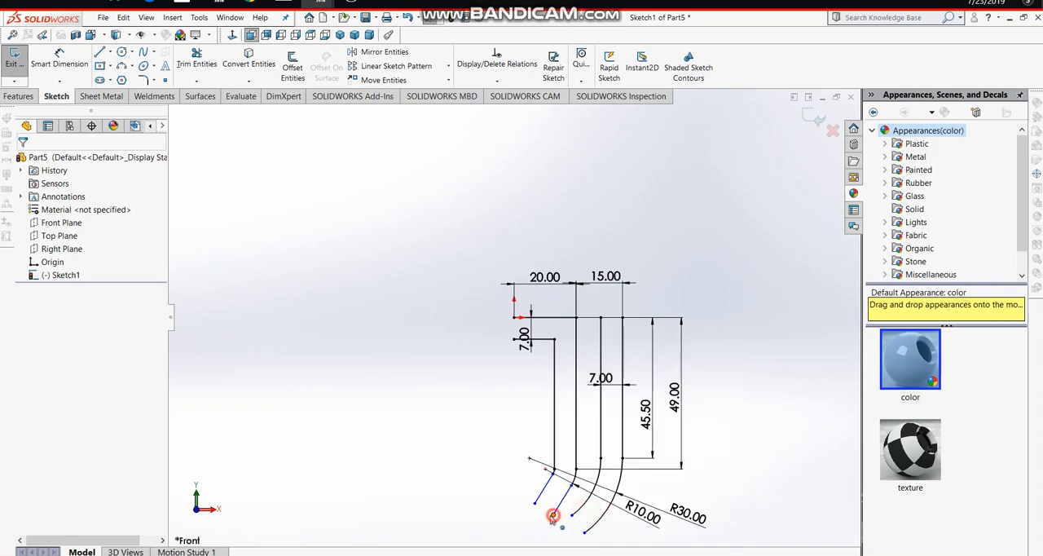
- Reposition the lower end of the left slanted line to a shallower angle and extend the inner right arc's lower end slightly
left_click_drag(553, 515, 540, 511)
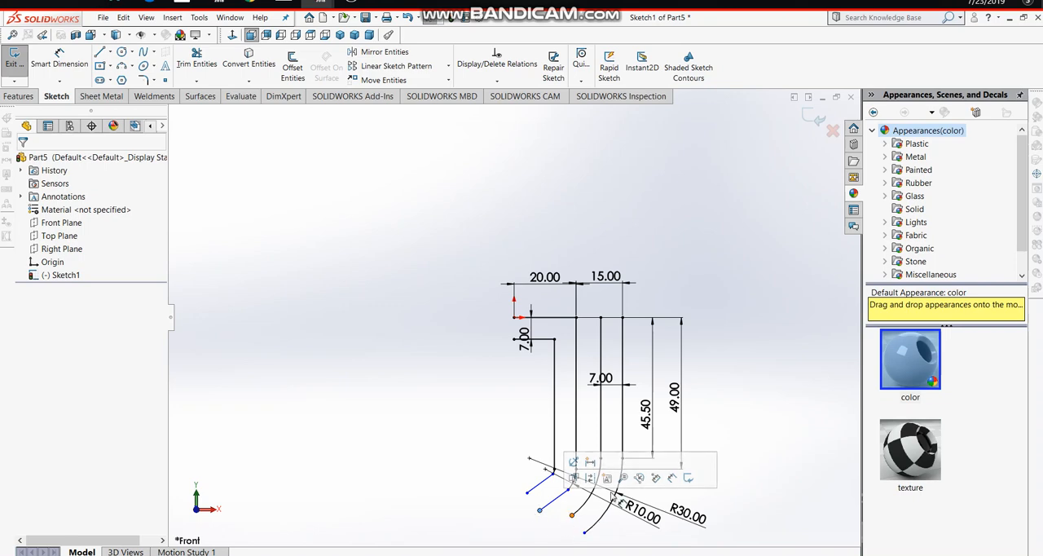
left_click(725, 455)
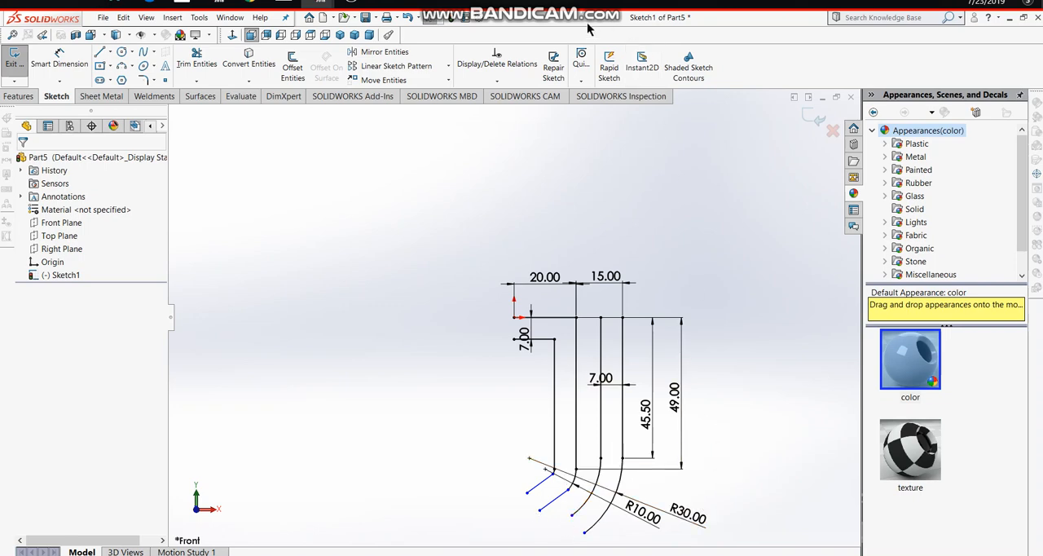
left_click(539, 511)
left_click(559, 525)
left_click(560, 524)
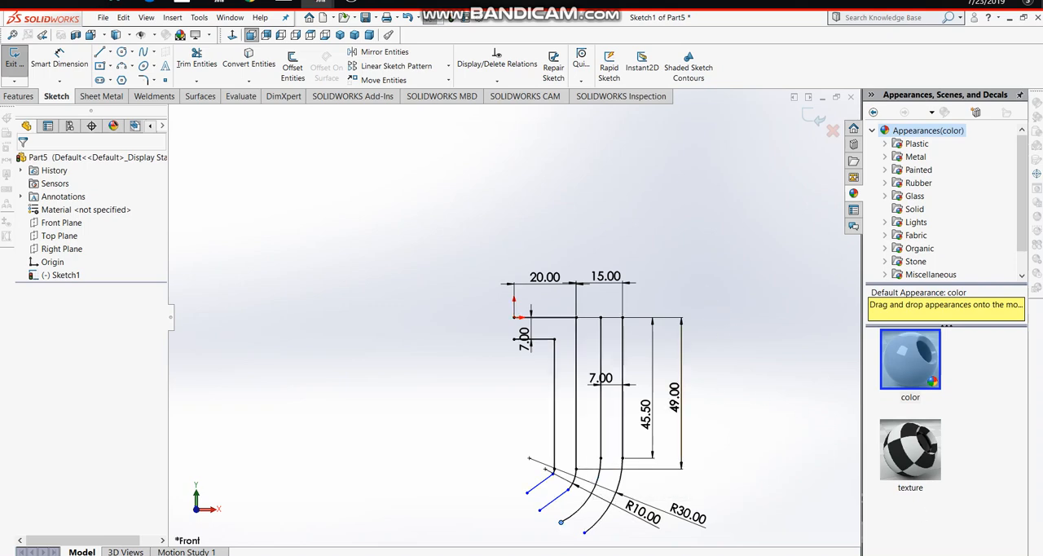
- Close the left outline with a 7 mm vertical line at the origin and a line joining the two slanted lines' lower ends
left_click(99, 51)
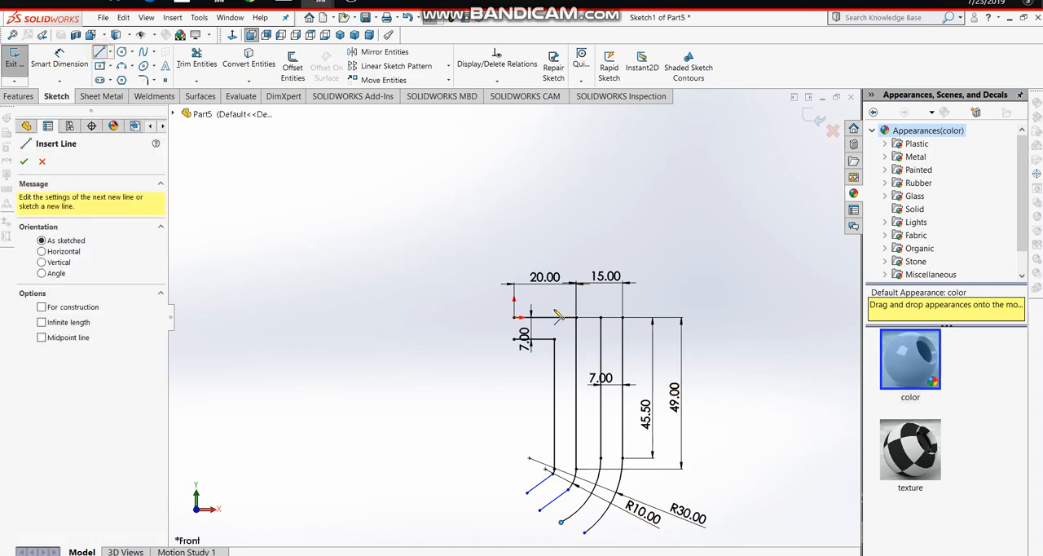
left_click(514, 317)
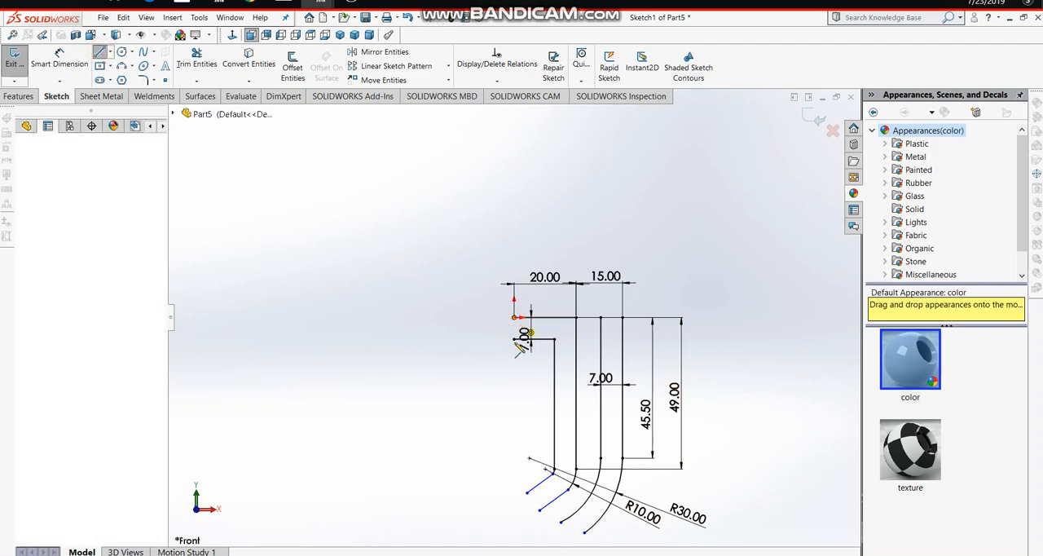
left_click(515, 340)
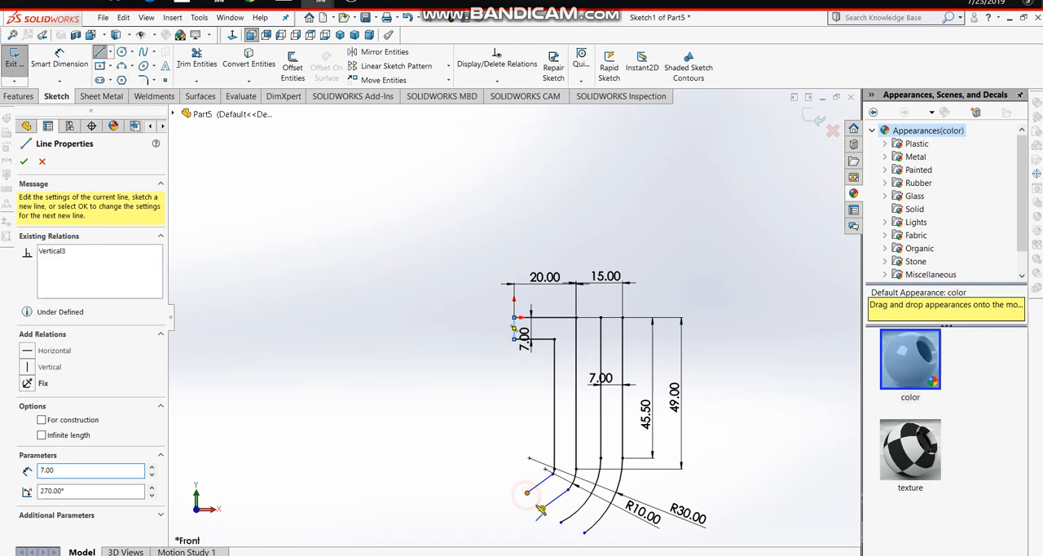
left_click(527, 493)
left_click(542, 511)
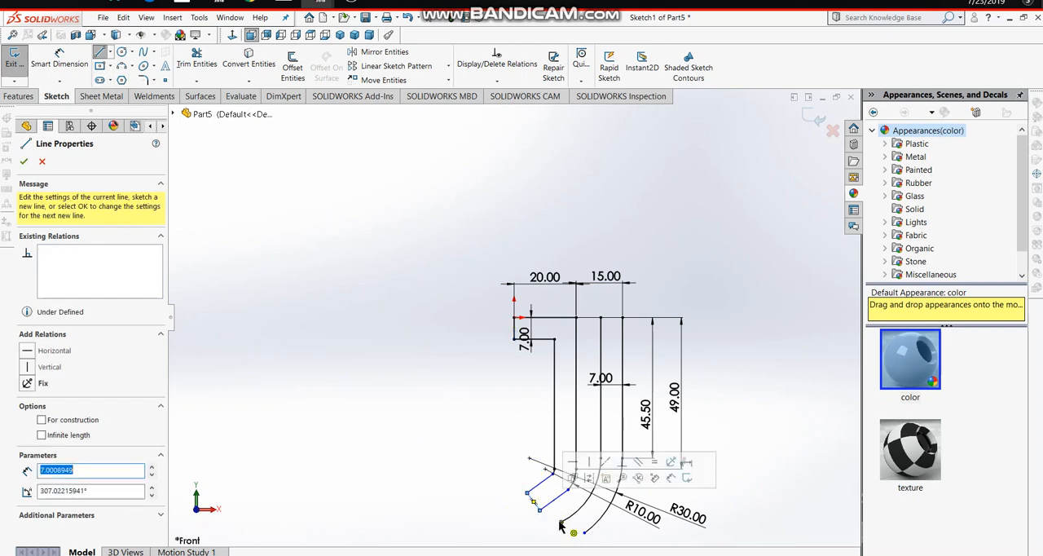
- Close the right outline with a line between the two arcs' lower ends and a 7 mm horizontal line across the upper ends
left_click(562, 524)
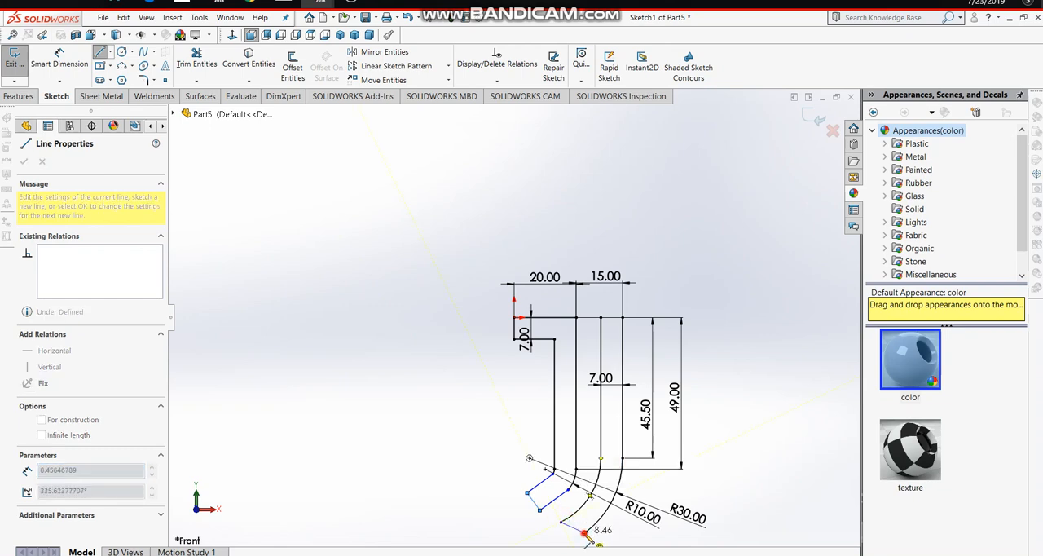
left_click(584, 532)
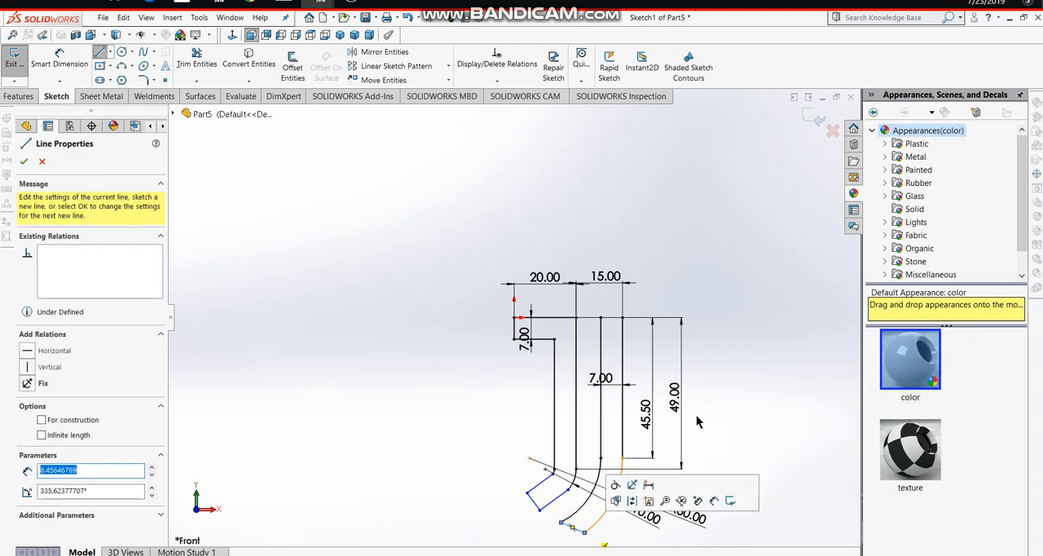
left_click(601, 318)
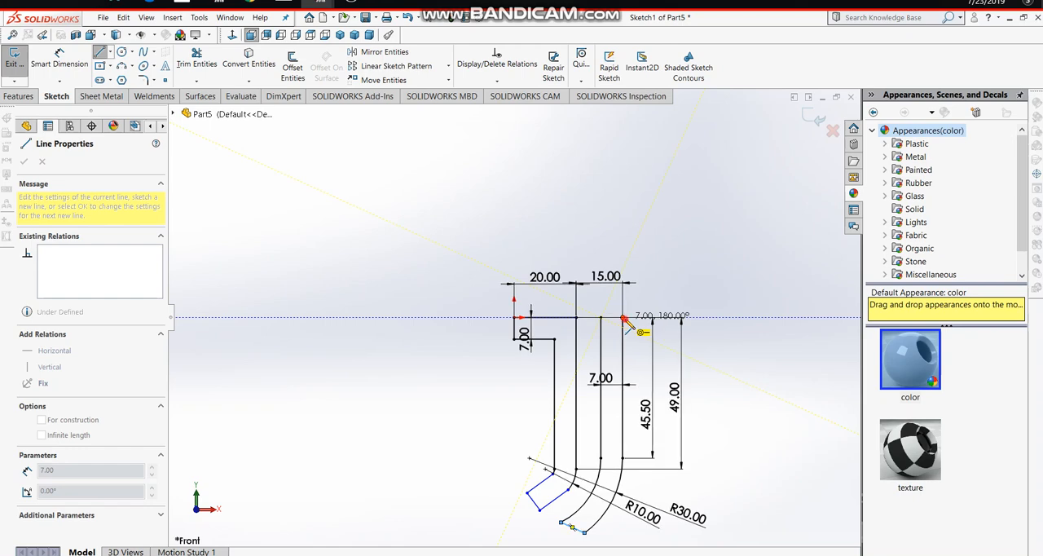
left_click(624, 319)
key("Escape")
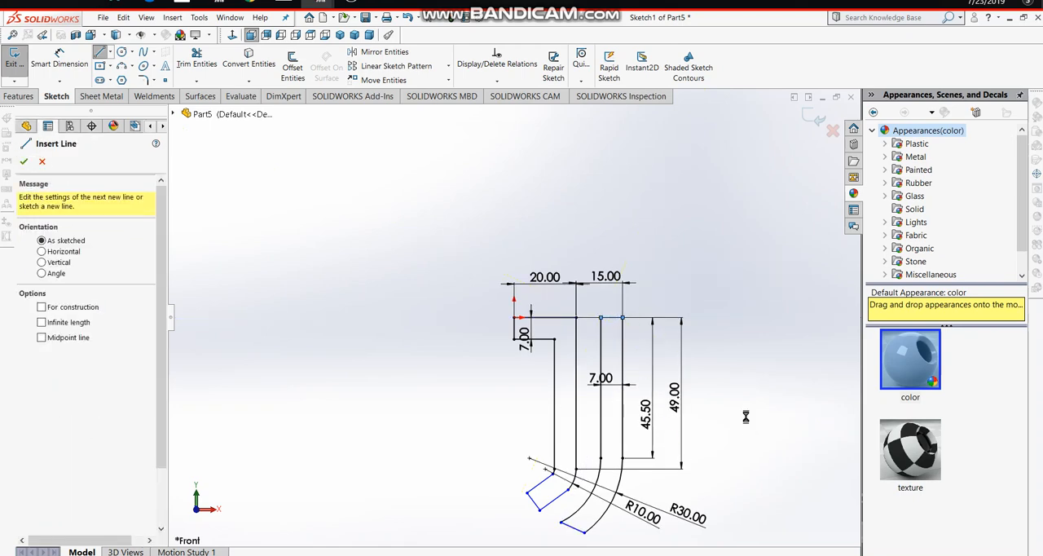
key("Escape")
scroll(581, 420, "down", 1)
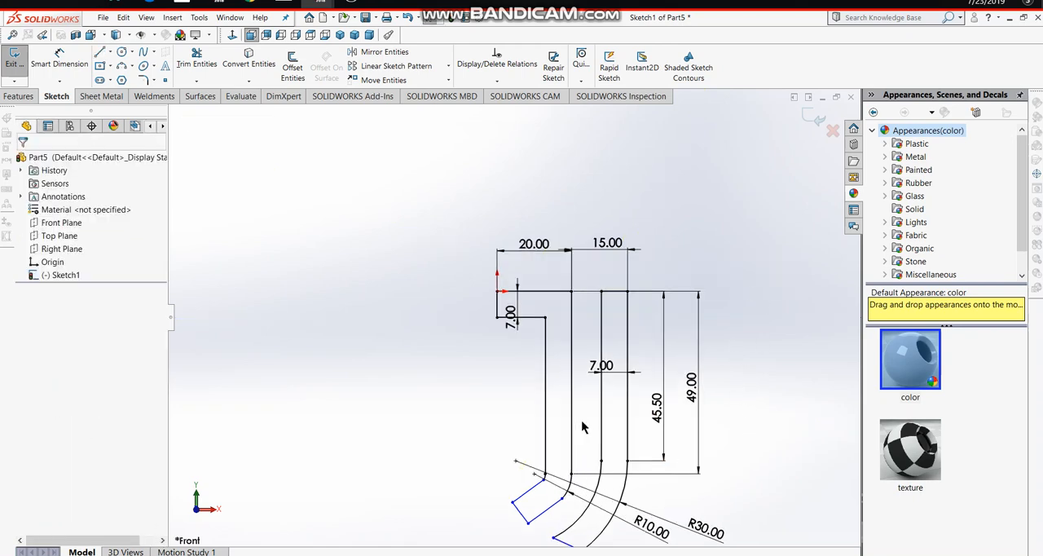
scroll(581, 420, "up", 1)
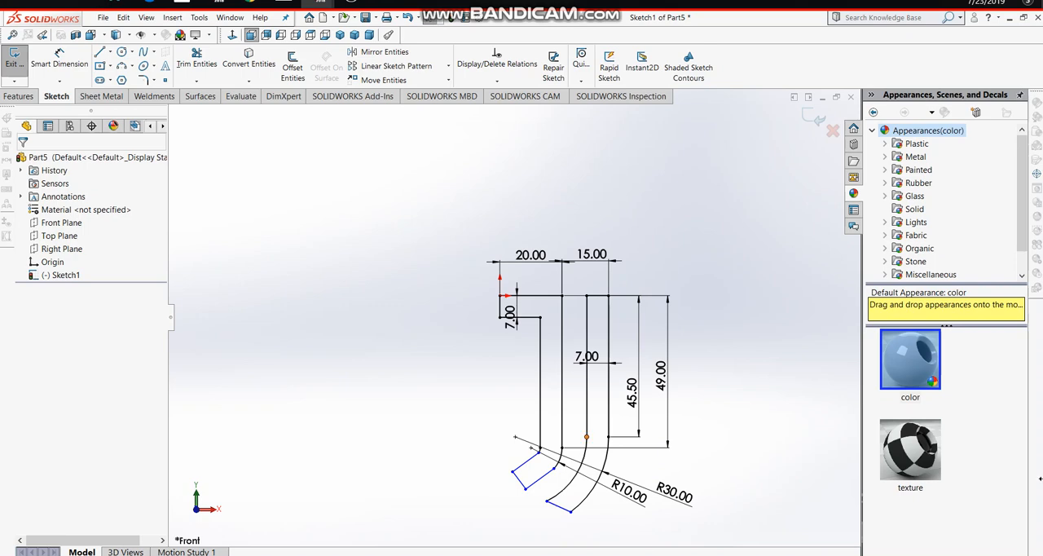
- Finish the sketch and extrude both closed J outlines 5 mm with the Mid Plane end condition
left_click(818, 120)
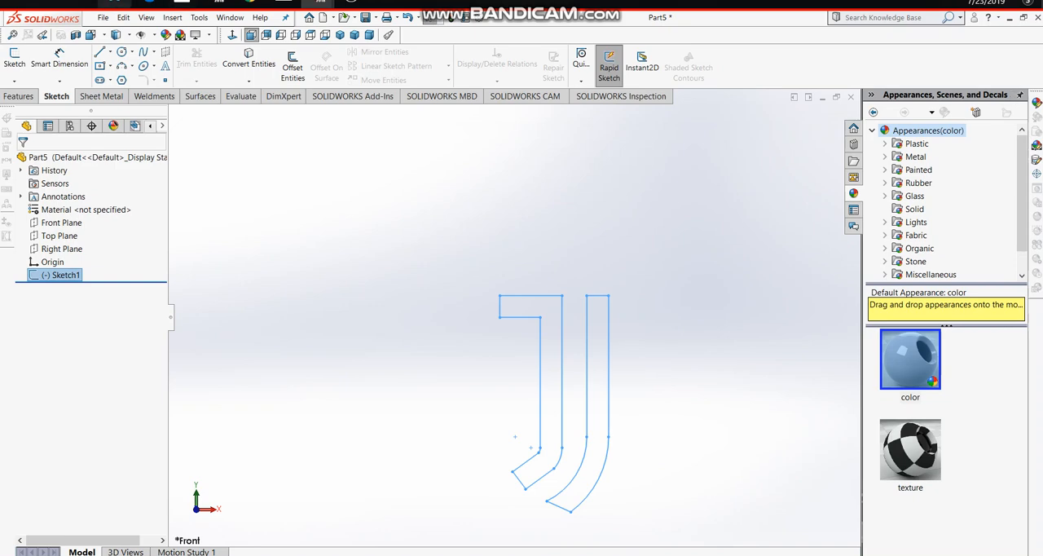
left_click(12, 97)
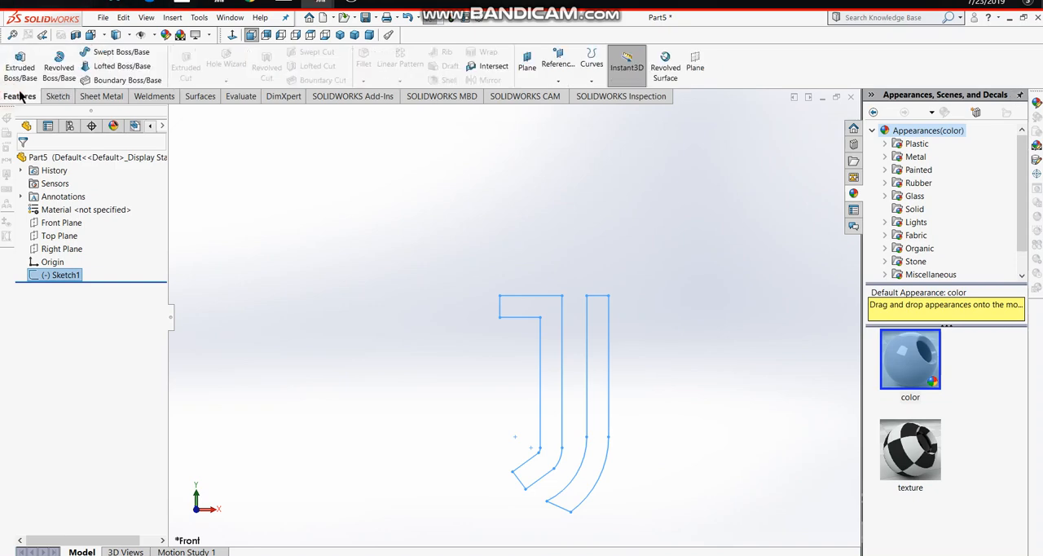
left_click(30, 72)
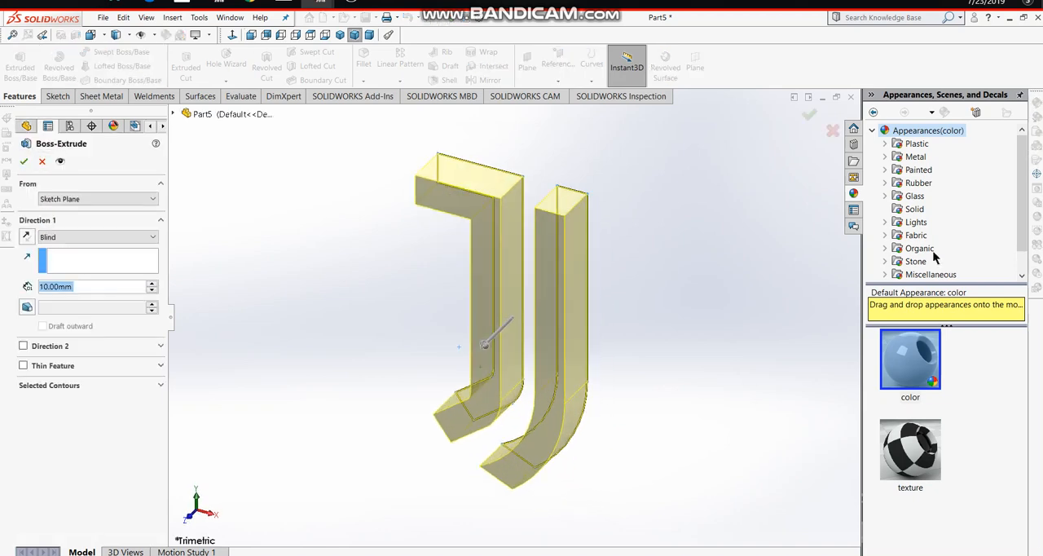
left_click(82, 281)
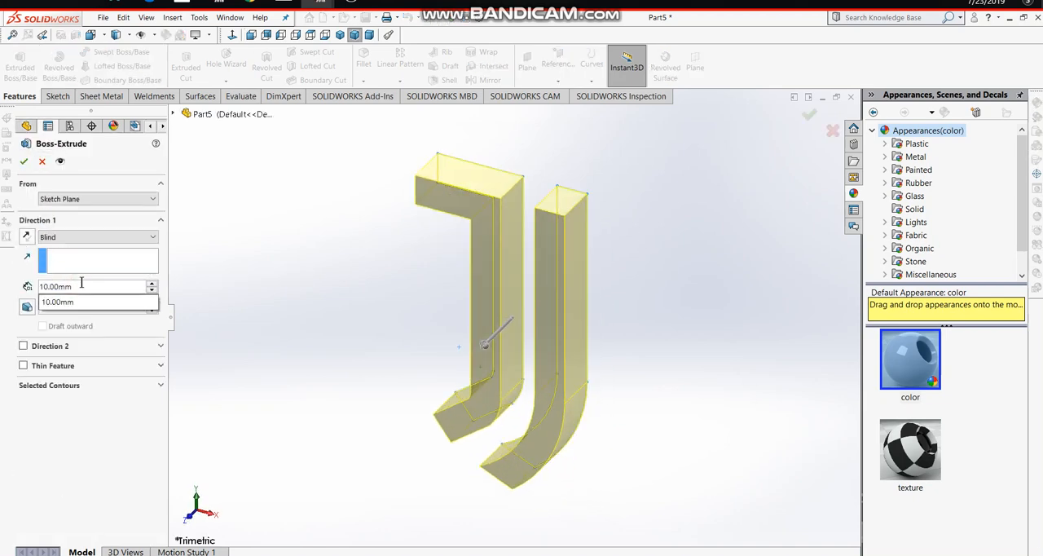
key("BackSpace")
key("BackSpace")
key("BackSpace")
key("BackSpace")
key("BackSpace")
key("BackSpace")
key("BackSpace")
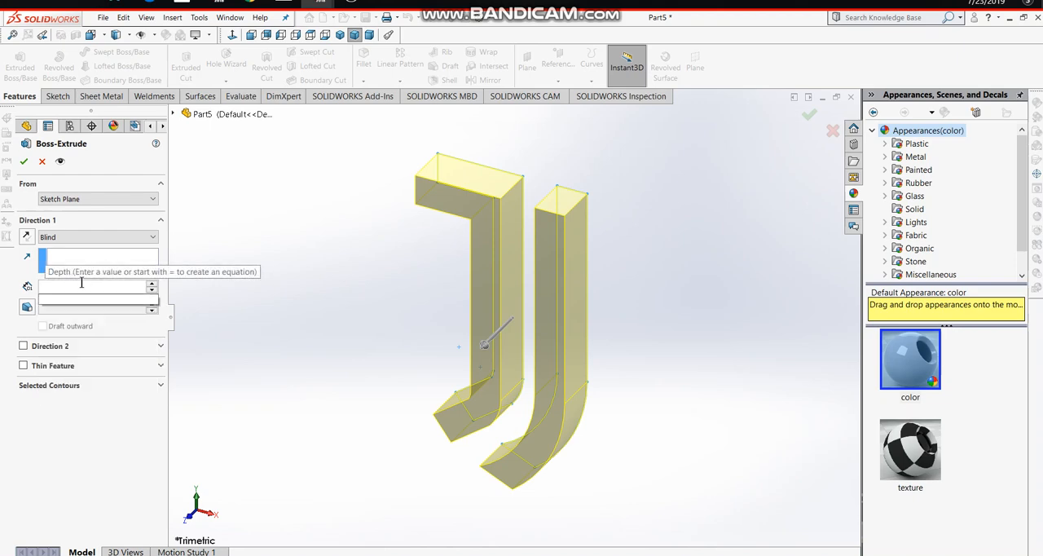
type("5")
key("Return")
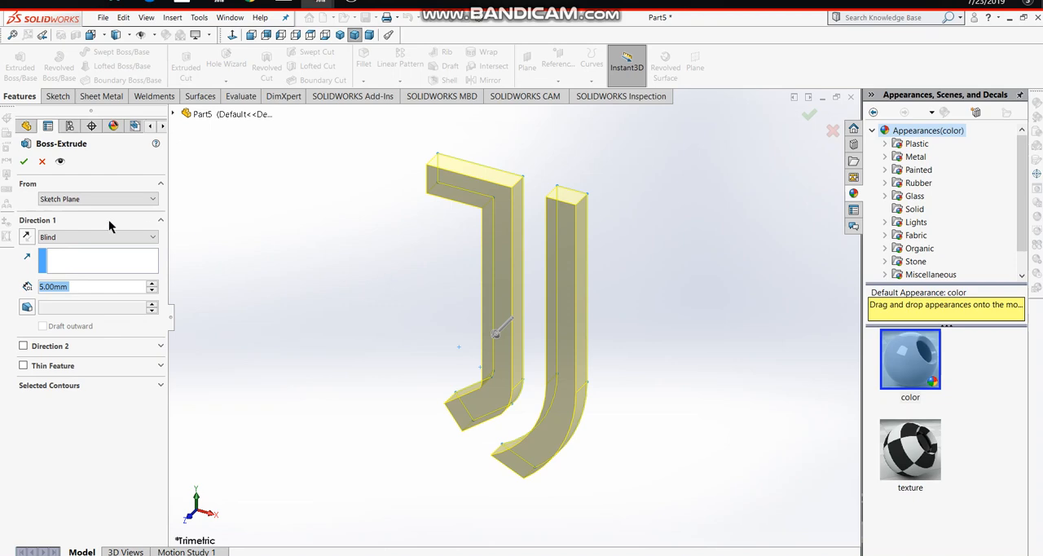
left_click(94, 236)
left_click(110, 298)
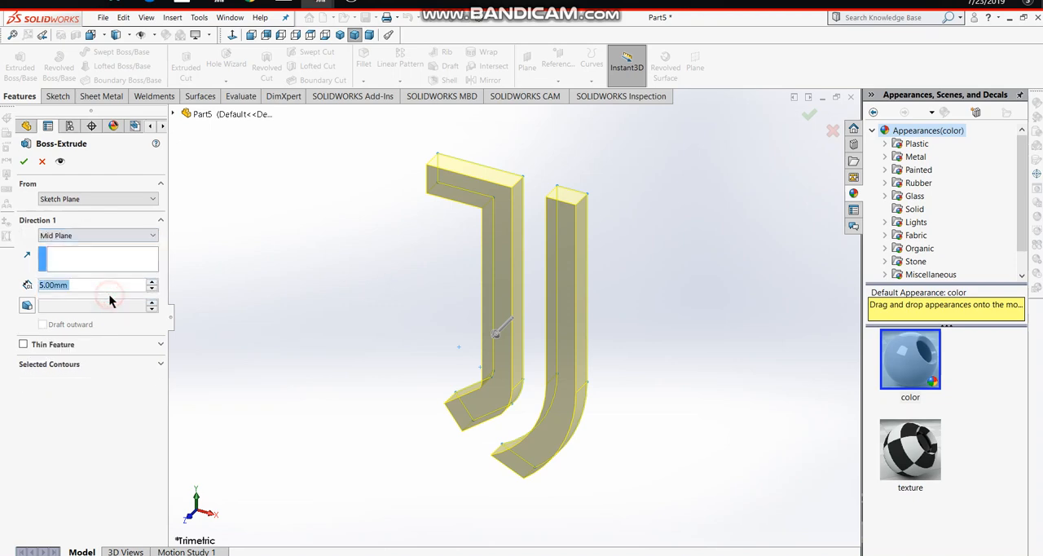
left_click(22, 161)
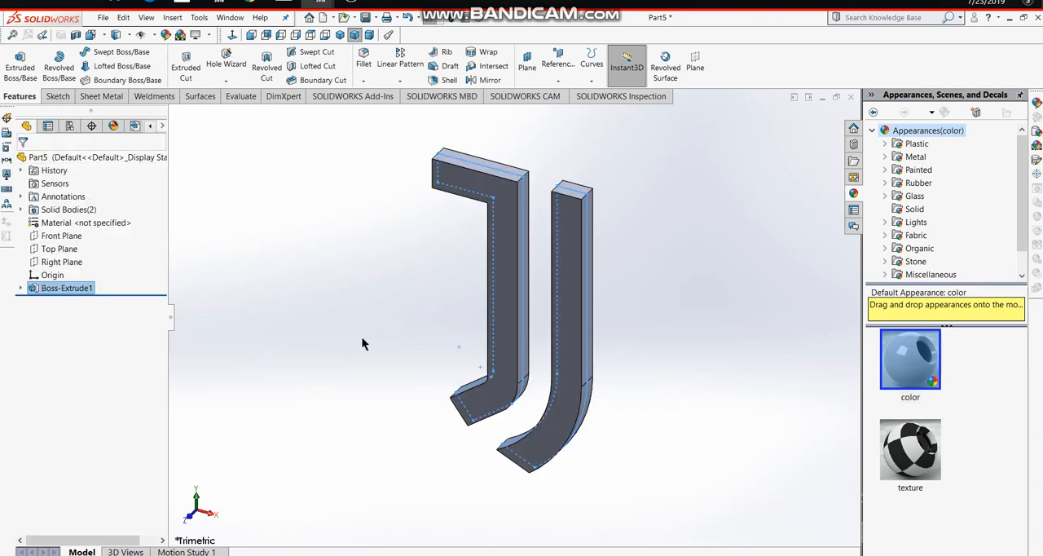
- Check the extruded logo against the finished logo in Part4 and return to Part5
middle_click_drag(364, 345, 285, 236)
middle_click_drag(682, 356, 521, 245)
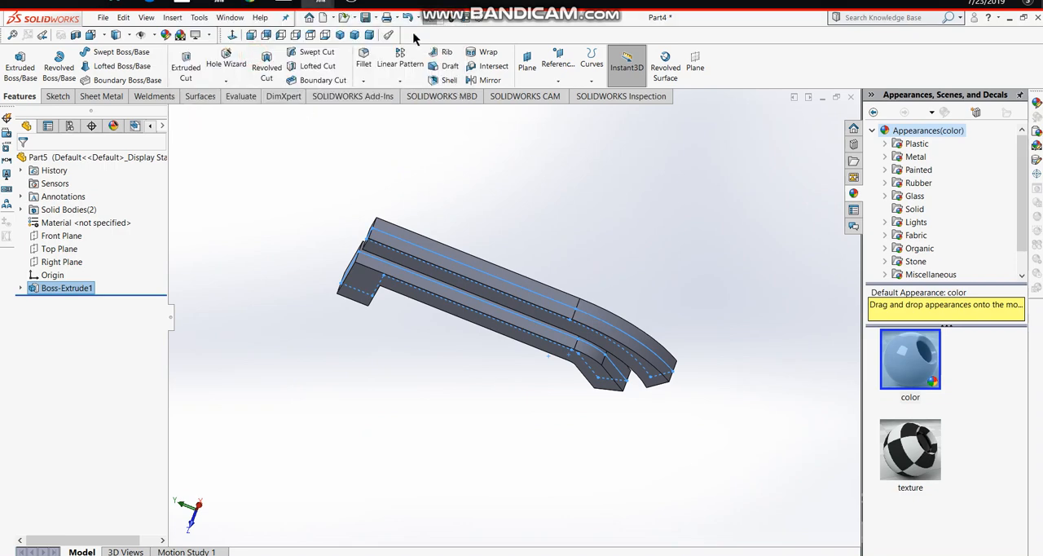
left_click(267, 65)
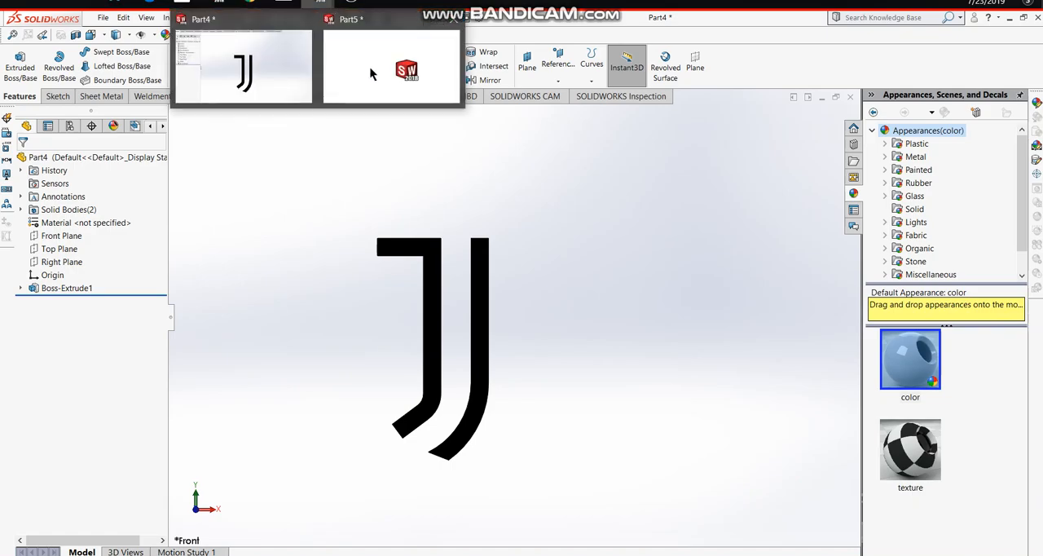
left_click(372, 71)
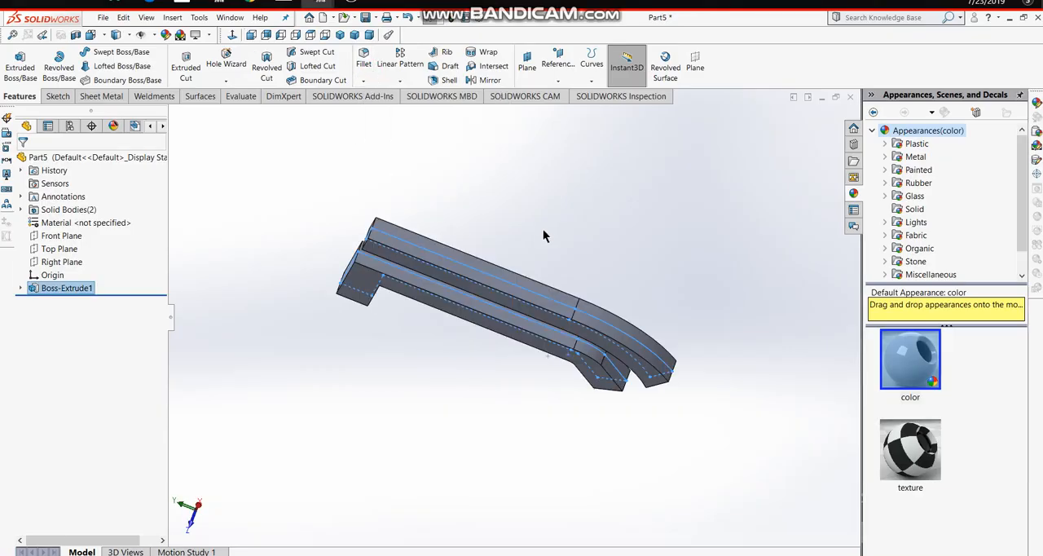
- Apply a black color appearance to the extruded logo feature
middle_click_drag(291, 275, 323, 150)
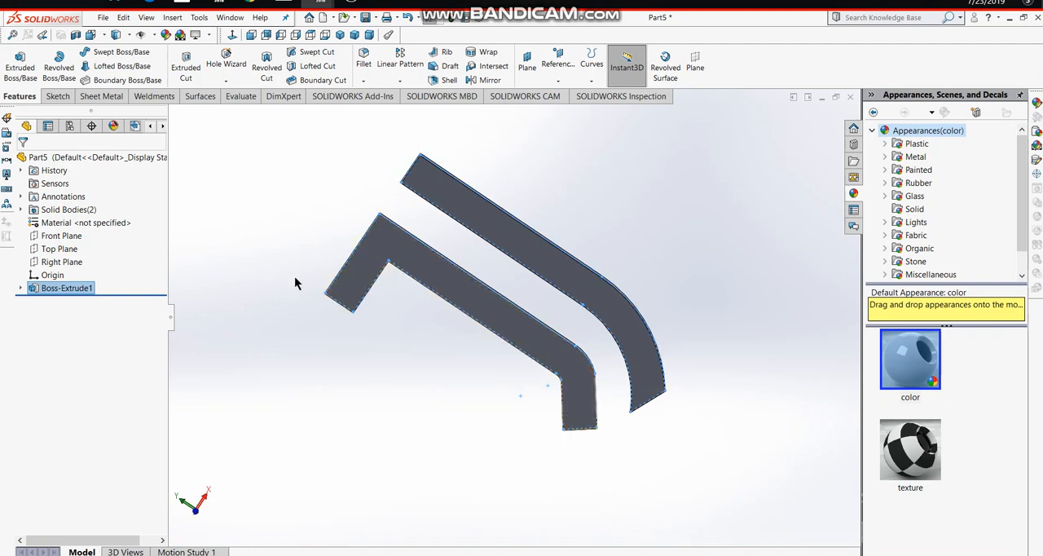
middle_click_drag(294, 277, 249, 196)
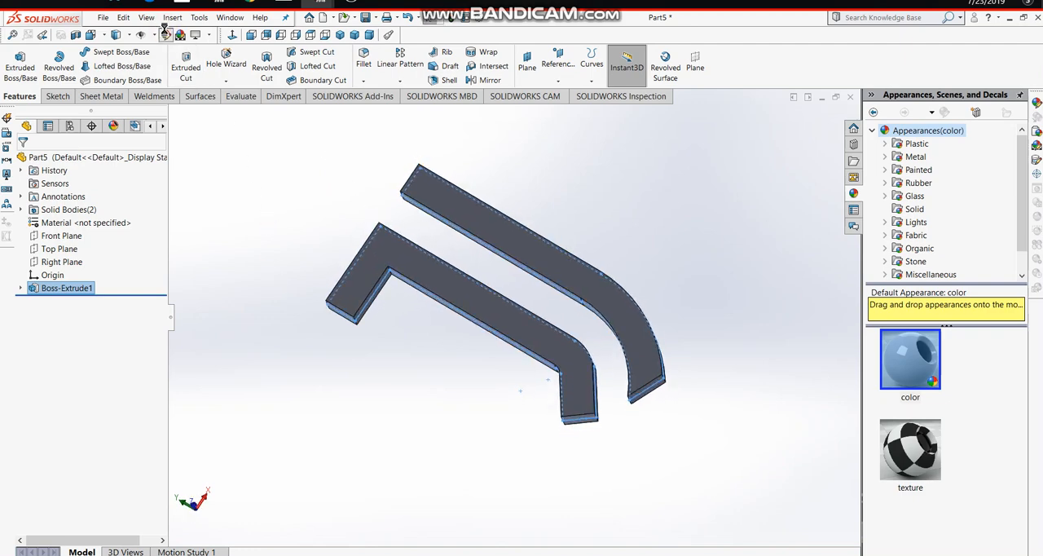
left_click(165, 35)
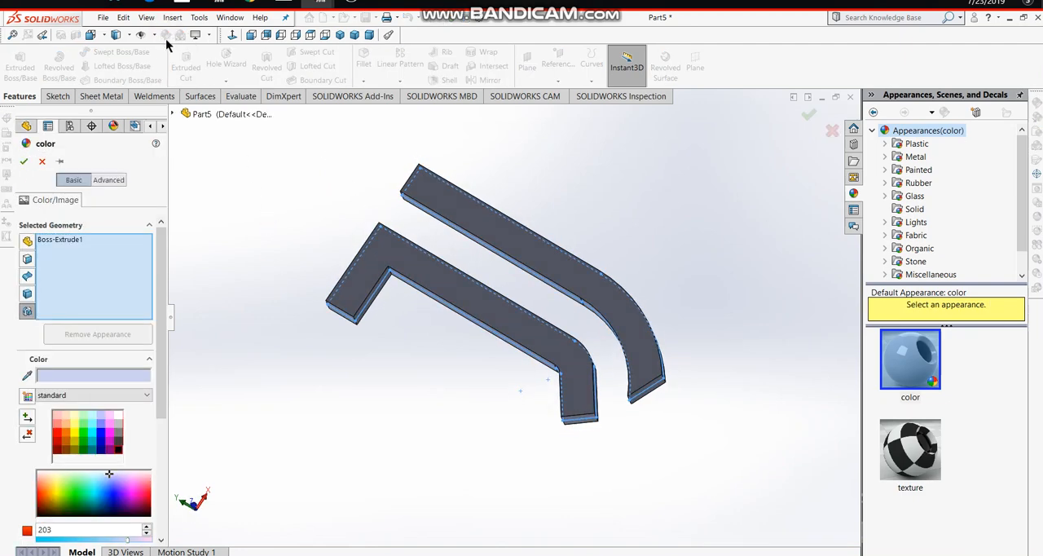
left_click(120, 449)
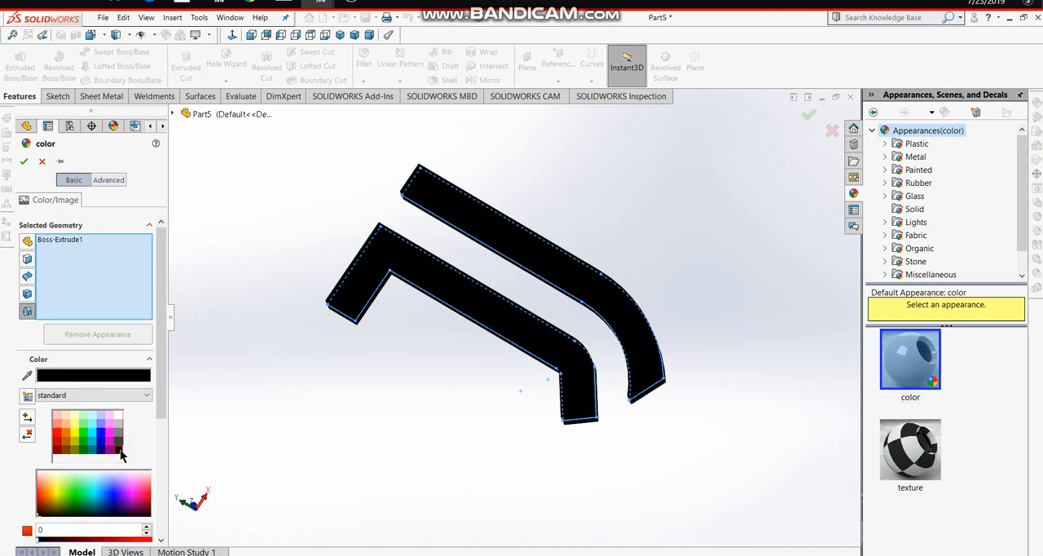
left_click(24, 161)
middle_click_drag(677, 424, 658, 449)
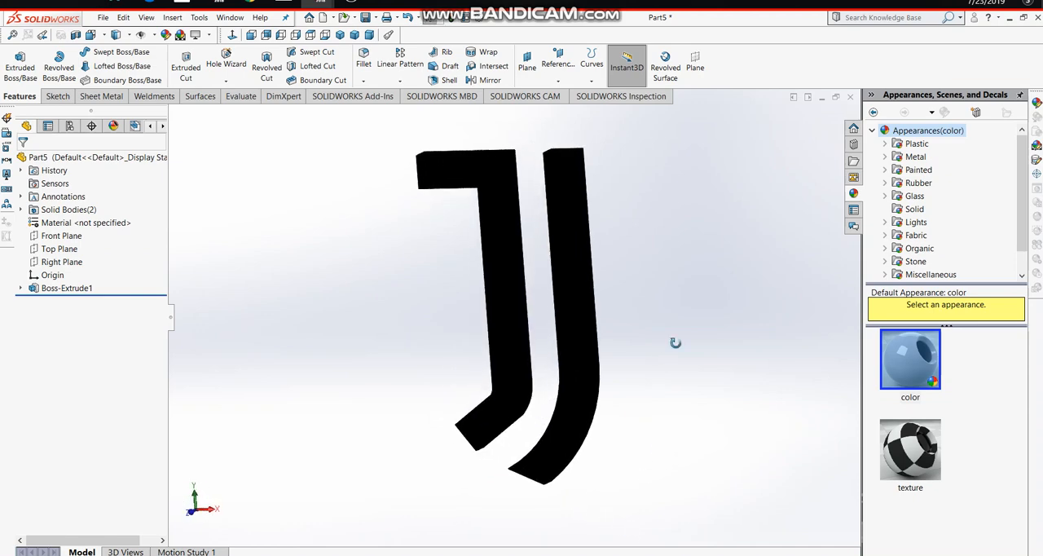
middle_click_drag(675, 342, 617, 365)
middle_click_drag(700, 372, 699, 399)
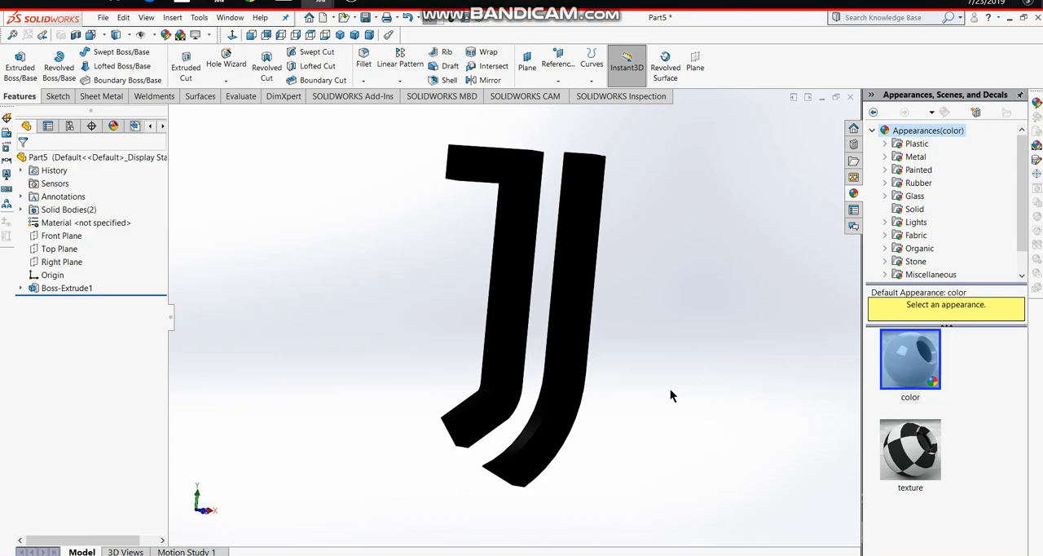
key("space")
left_click(533, 375)
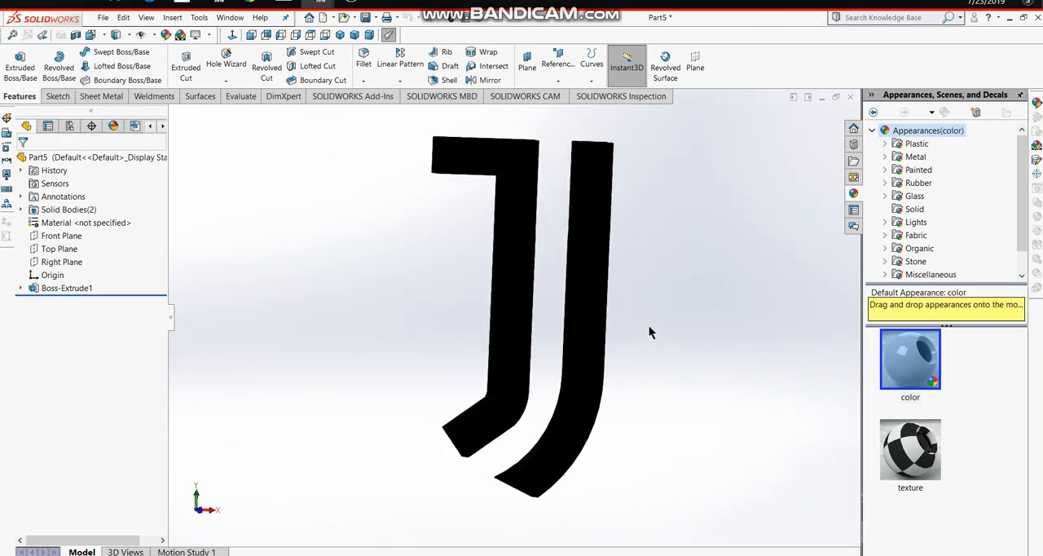